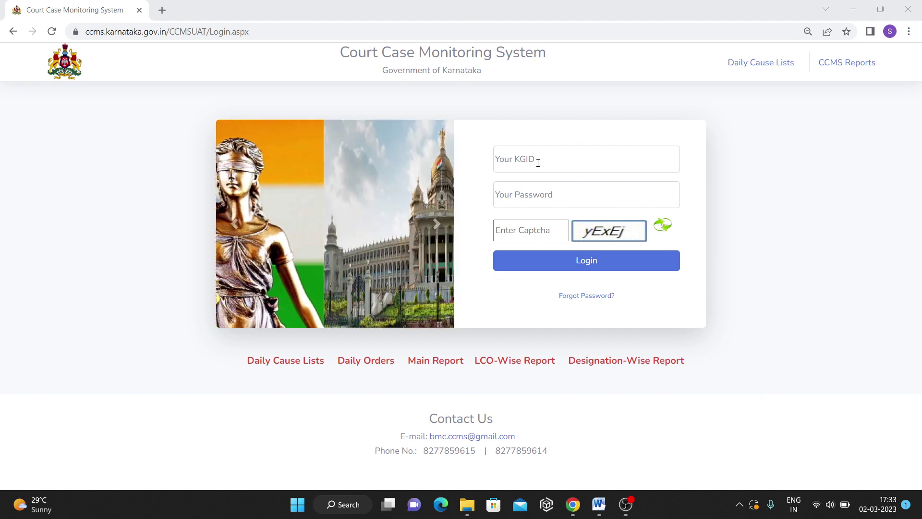
Log in to CCMS with the officer's KGID, the account password and the displayed captcha.
{"action": "left_click", "coordinate": [538, 161]}
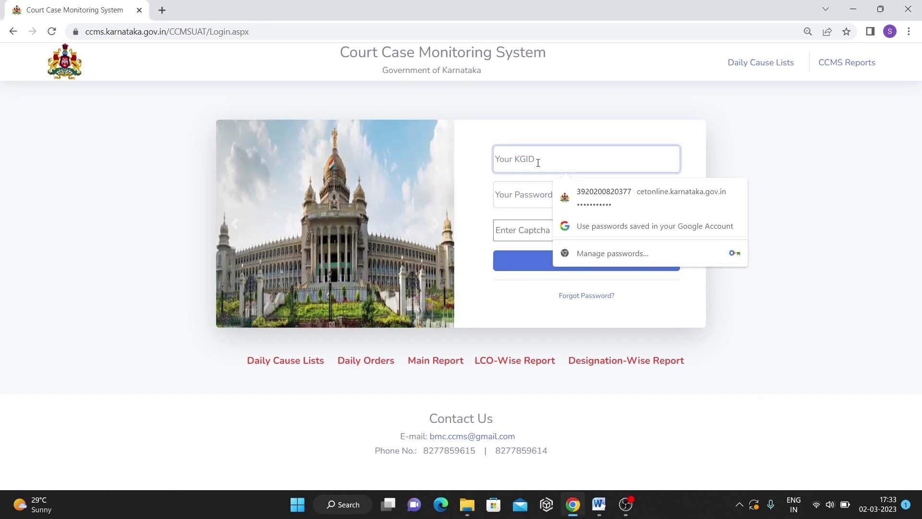
{"action": "left_click", "coordinate": [544, 190]}
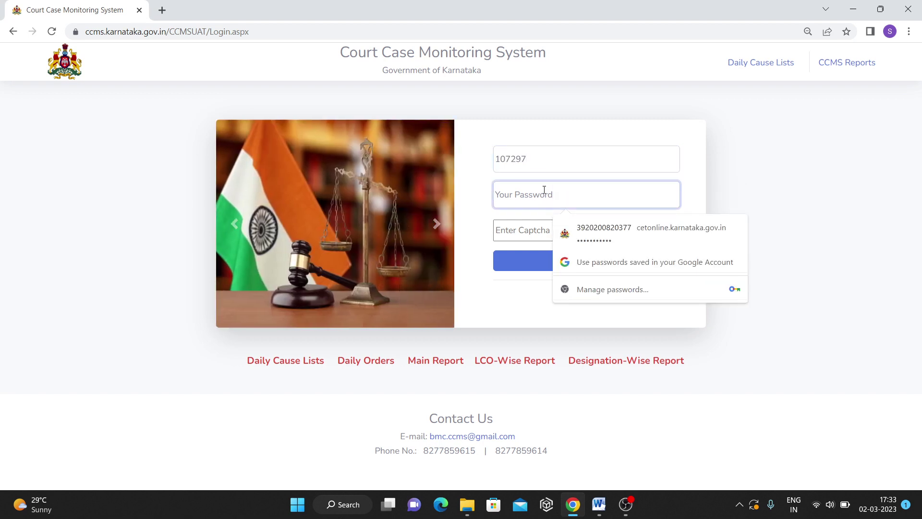
{"action": "type", "text": "*********"}
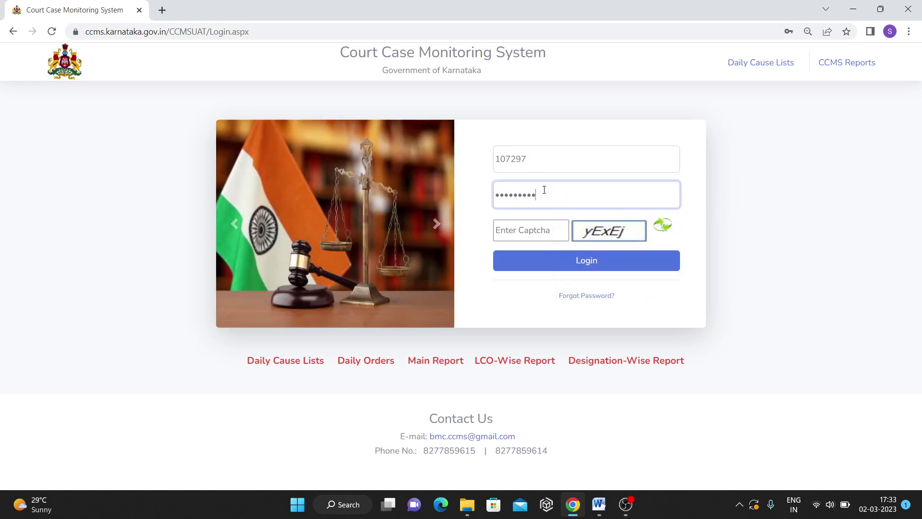
{"action": "key", "text": "Tab"}
{"action": "type", "text": "y"}
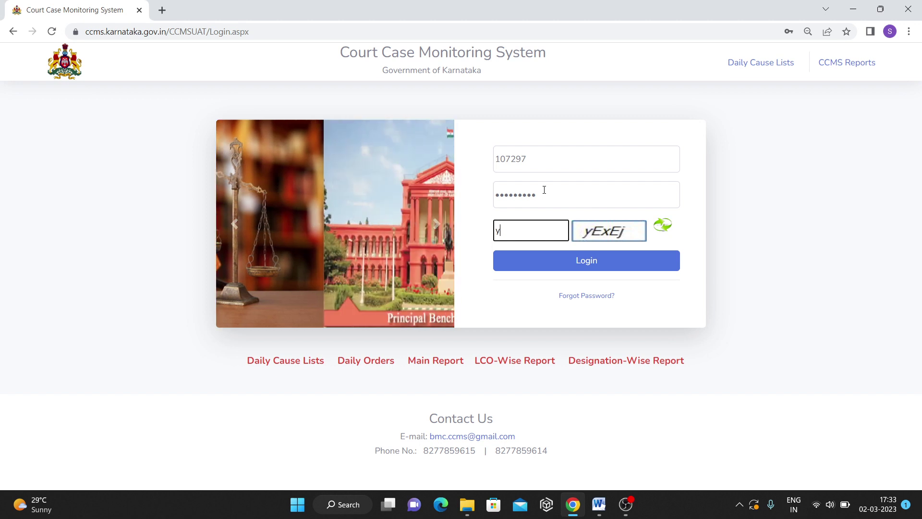
{"action": "type", "text": "Ex"}
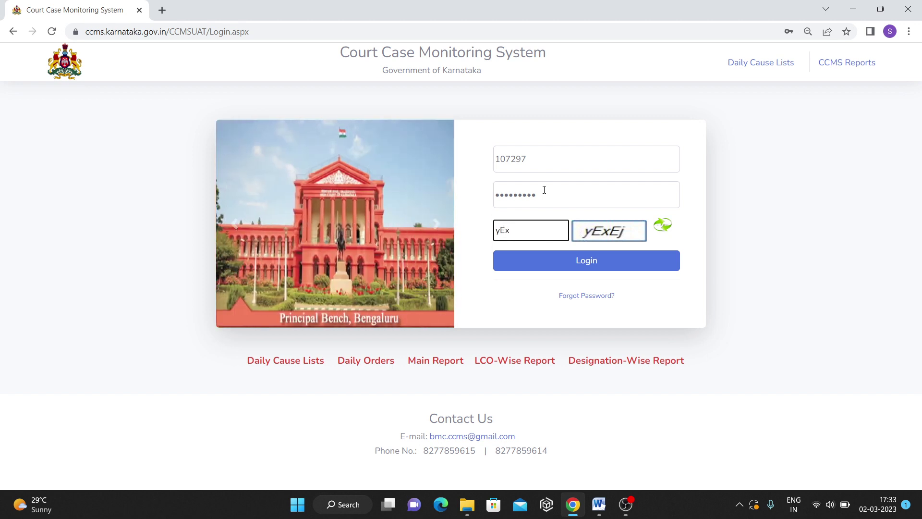
{"action": "type", "text": "Ej"}
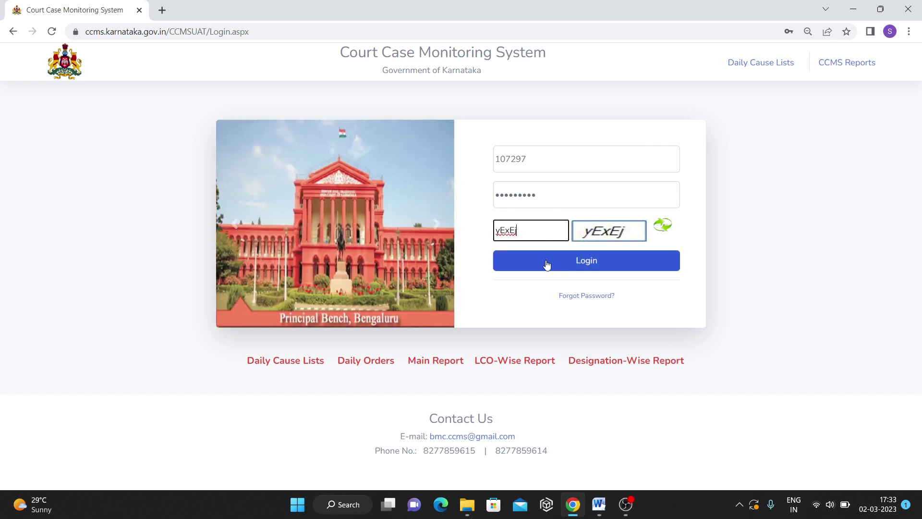
{"action": "left_click", "coordinate": [545, 261]}
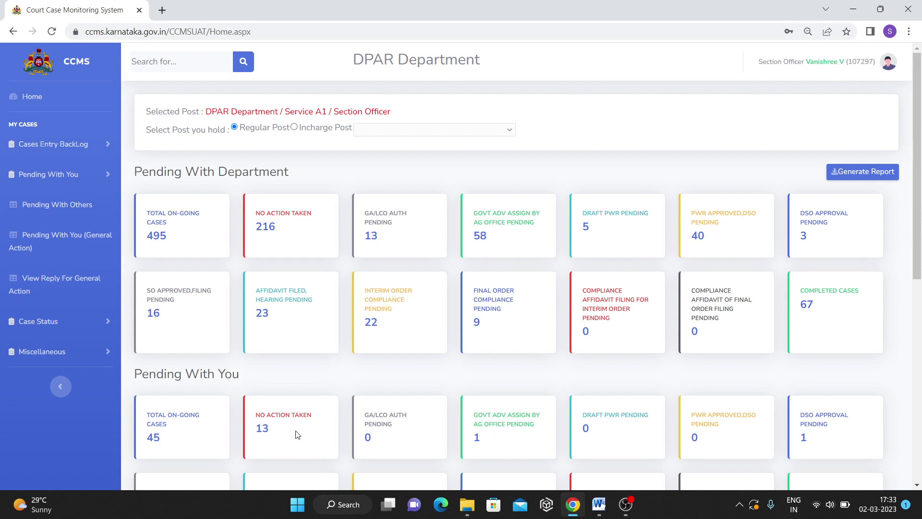
Open the No Action Taken cases and scroll down to the Fresh Cases table.
{"action": "scroll", "coordinate": [297, 430], "scroll_direction": "down", "scroll_amount": 1}
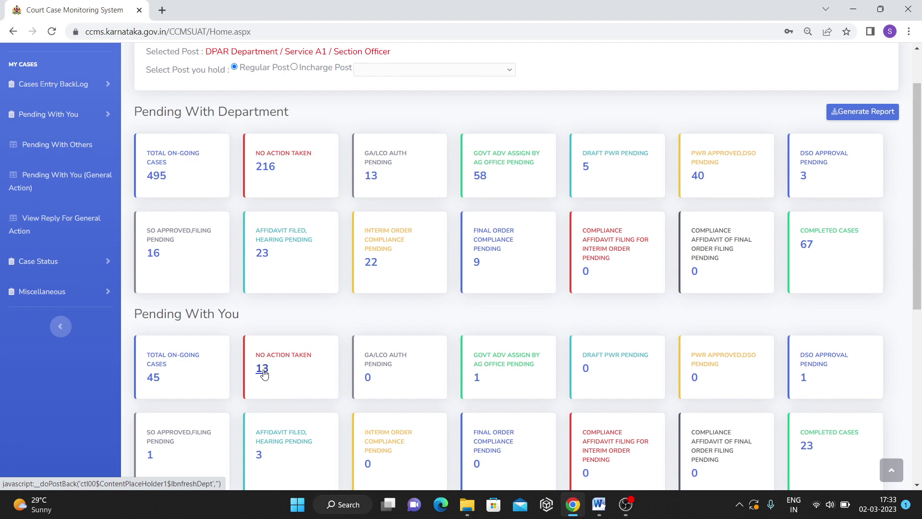
{"action": "left_click", "coordinate": [264, 375]}
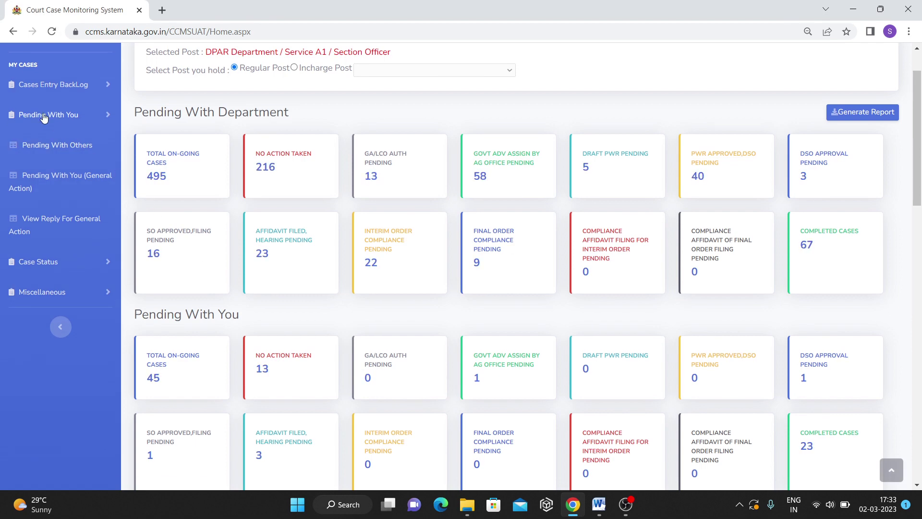
{"action": "scroll", "coordinate": [488, 341], "scroll_direction": "down", "scroll_amount": 10}
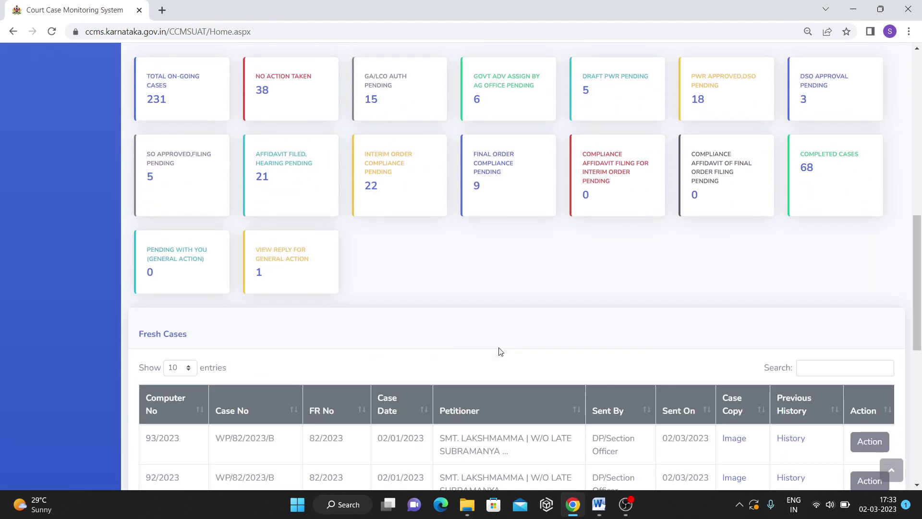
{"action": "scroll", "coordinate": [500, 351], "scroll_direction": "down", "scroll_amount": 3}
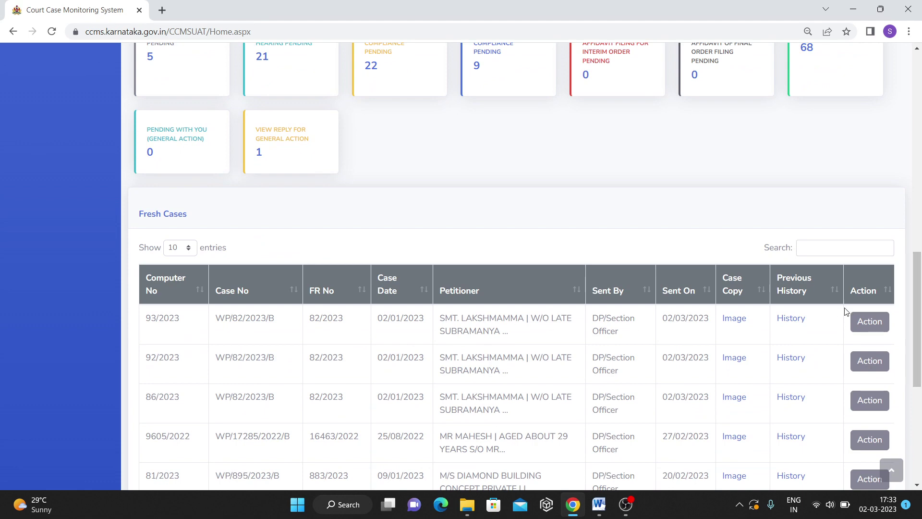
Open case 93/2023 for action and select its case number WP/82/2023/B.
{"action": "left_click", "coordinate": [866, 322]}
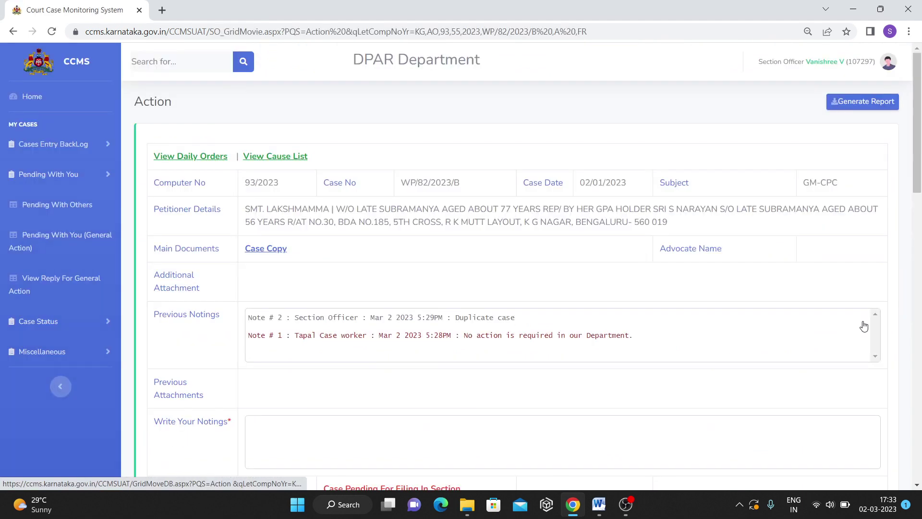
{"action": "scroll", "coordinate": [495, 341], "scroll_direction": "down", "scroll_amount": 5}
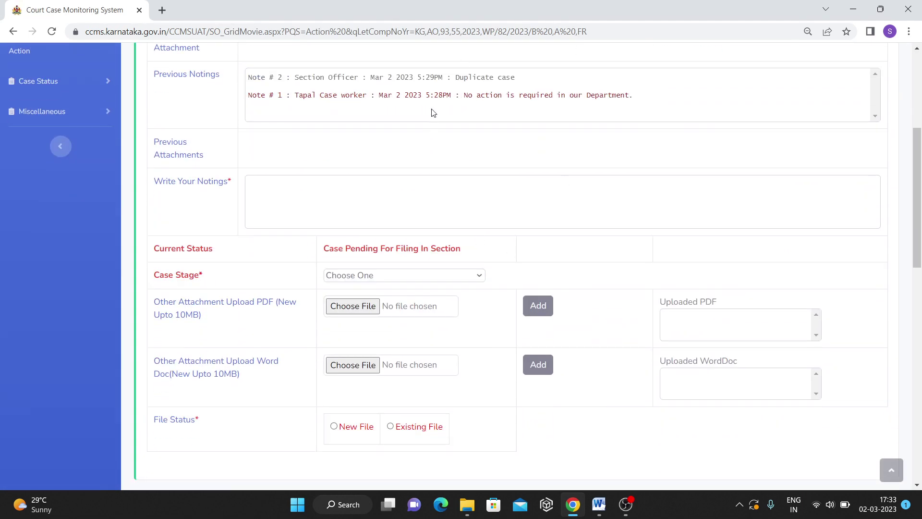
{"action": "scroll", "coordinate": [433, 113], "scroll_direction": "up", "scroll_amount": 5}
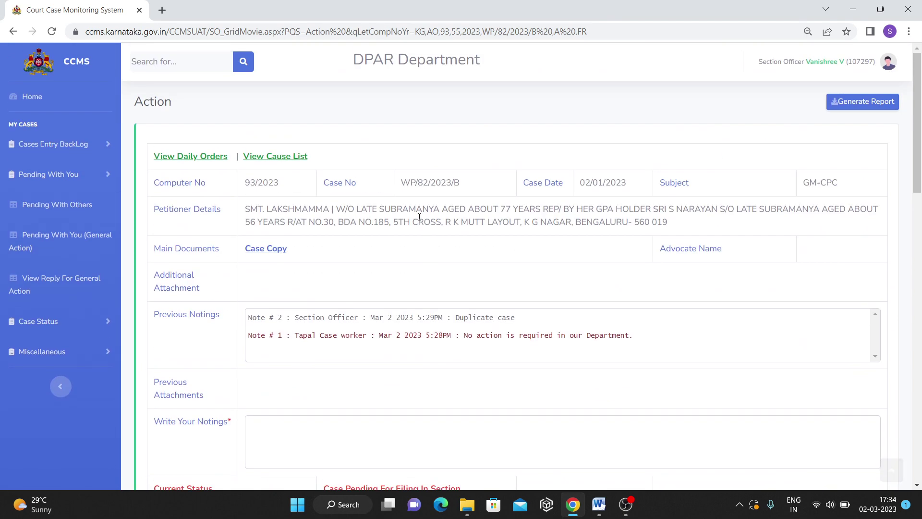
{"action": "left_click_drag", "start_coordinate": [402, 181], "coordinate": [473, 186]}
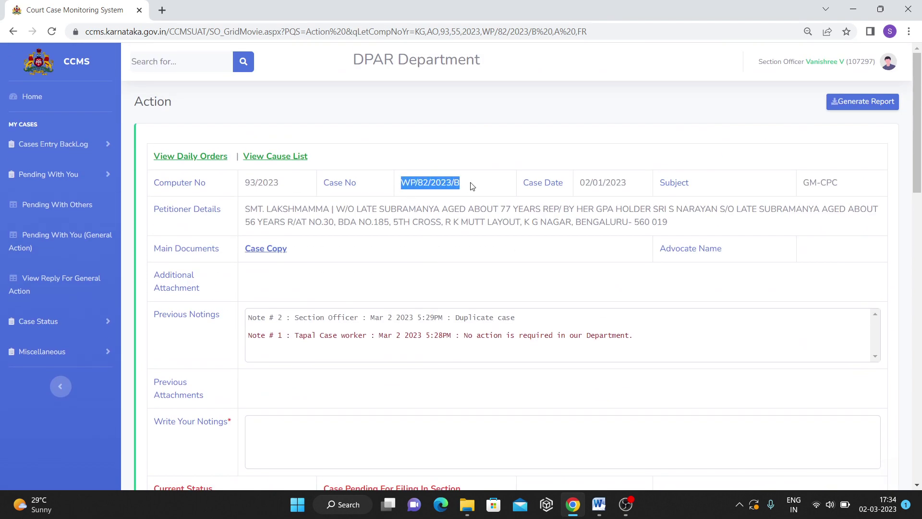
{"action": "scroll", "coordinate": [601, 353], "scroll_direction": "down", "scroll_amount": 5}
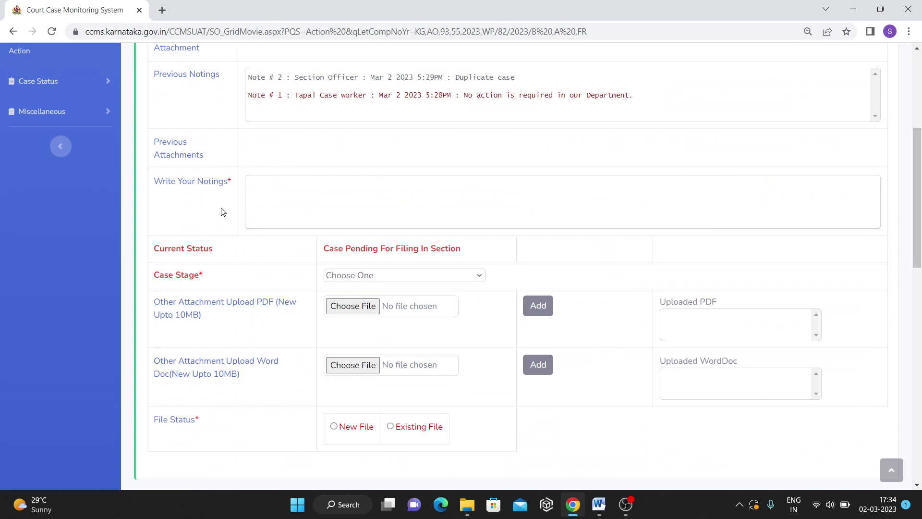
Add the noting 'For action' and set the case stage to General note.
{"action": "left_click", "coordinate": [280, 196]}
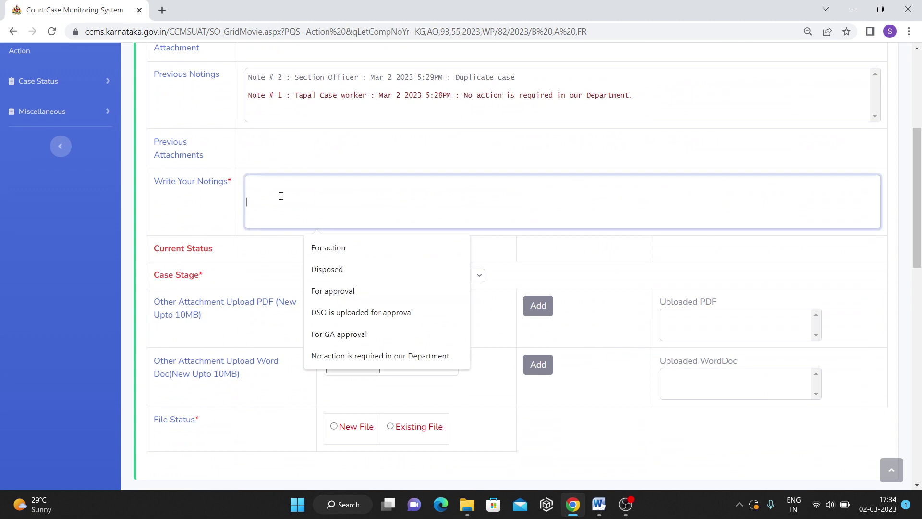
{"action": "left_click", "coordinate": [332, 248]}
{"action": "scroll", "coordinate": [192, 241], "scroll_direction": "down", "scroll_amount": 1}
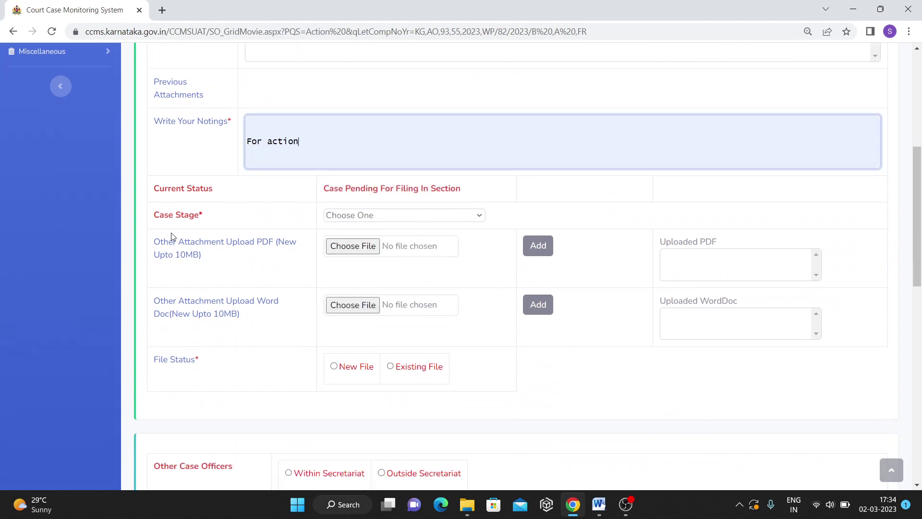
{"action": "left_click", "coordinate": [342, 214]}
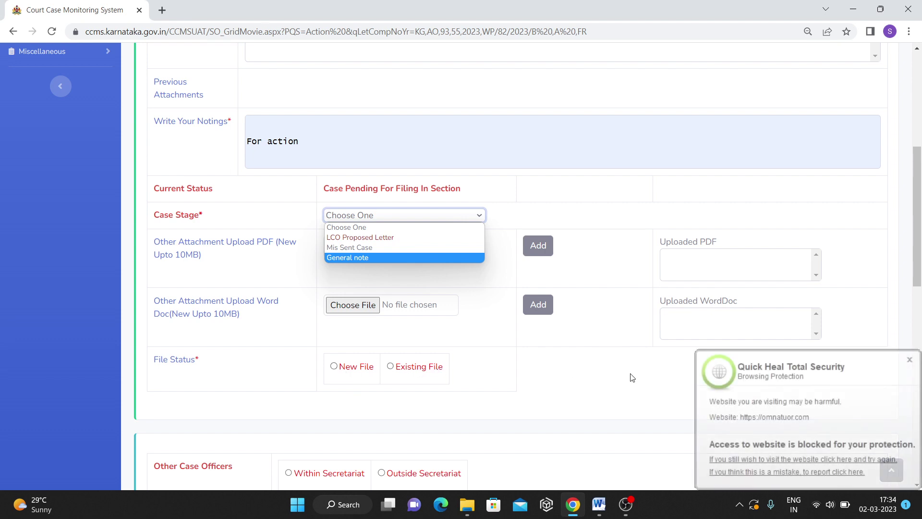
{"action": "left_click", "coordinate": [355, 248]}
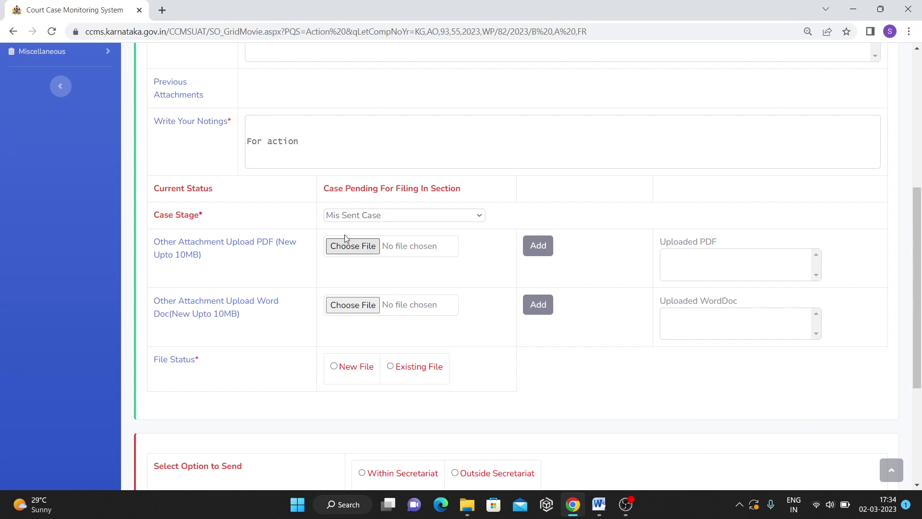
{"action": "left_click", "coordinate": [325, 216]}
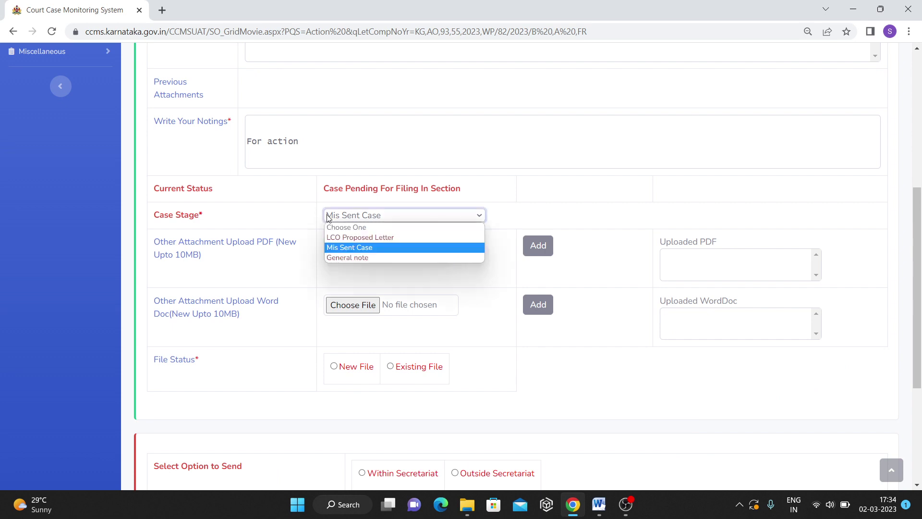
{"action": "left_click", "coordinate": [344, 257]}
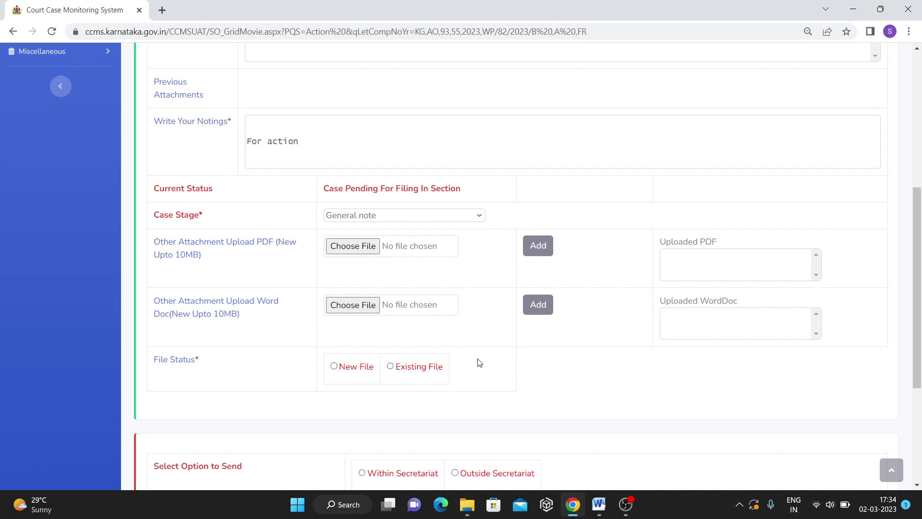
{"action": "scroll", "coordinate": [456, 376], "scroll_direction": "down", "scroll_amount": 4}
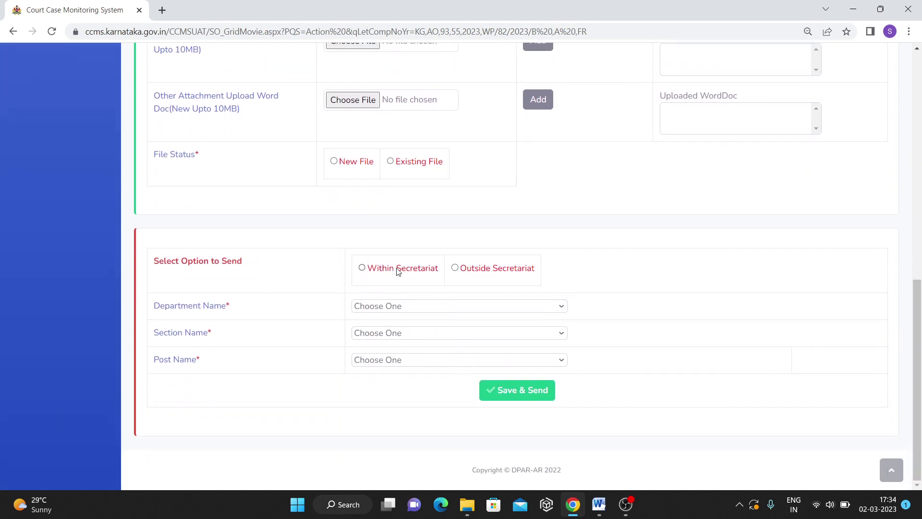
Save & Send case 93/2023 within the Secretariat to DPAR Department, Under Secretary Services-1.
{"action": "left_click", "coordinate": [398, 268]}
{"action": "left_click", "coordinate": [402, 307]}
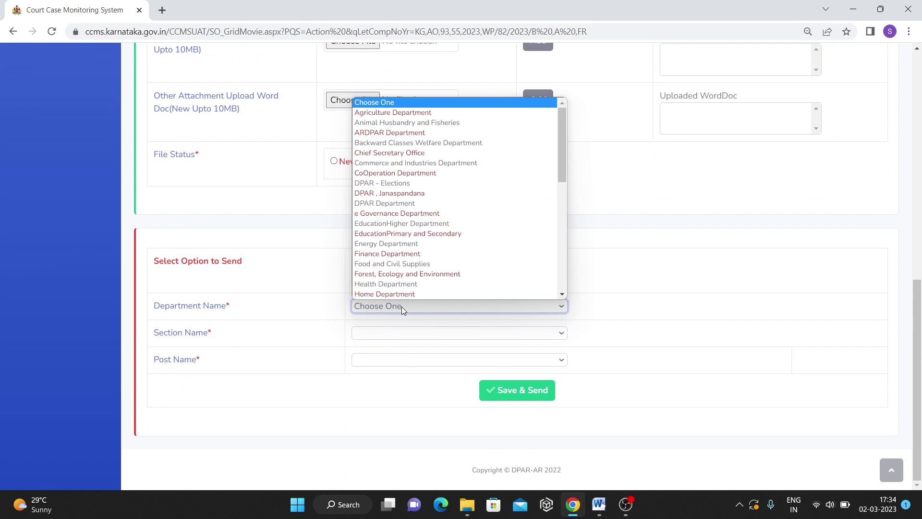
{"action": "left_click", "coordinate": [398, 207]}
{"action": "left_click", "coordinate": [423, 333]}
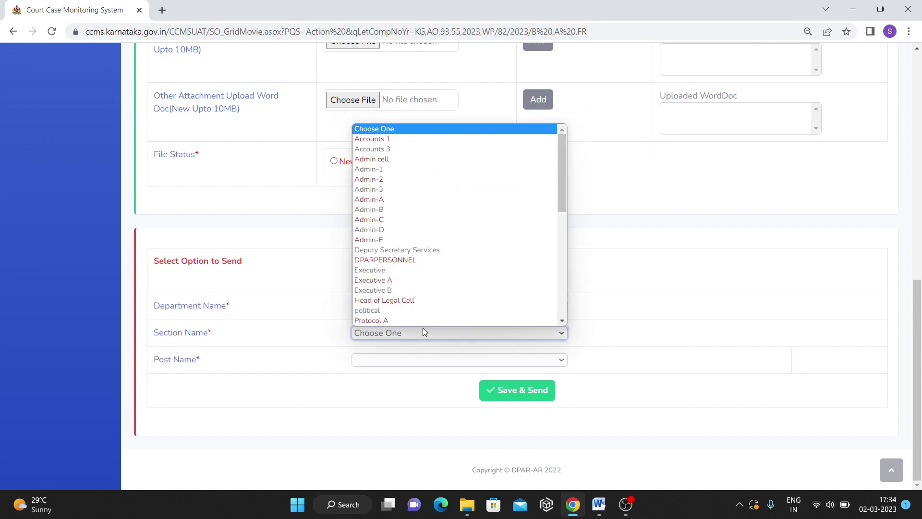
{"action": "scroll", "coordinate": [469, 288], "scroll_direction": "down", "scroll_amount": 5}
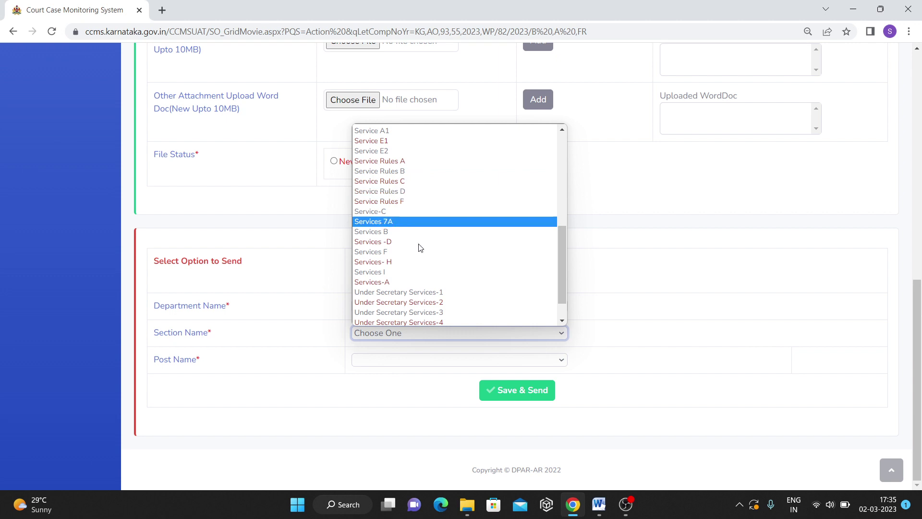
{"action": "left_click", "coordinate": [463, 293]}
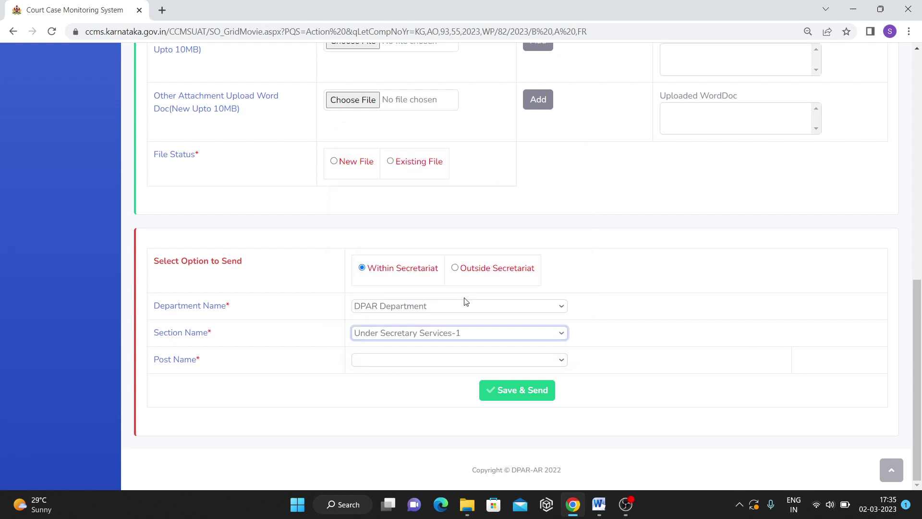
{"action": "left_click", "coordinate": [502, 391]}
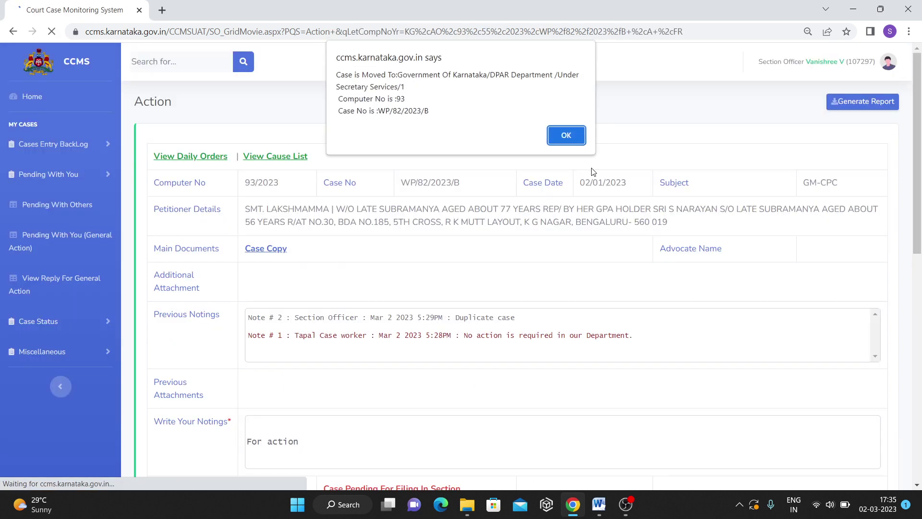
Acknowledge the case-moved alert with OK.
{"action": "left_click", "coordinate": [565, 135]}
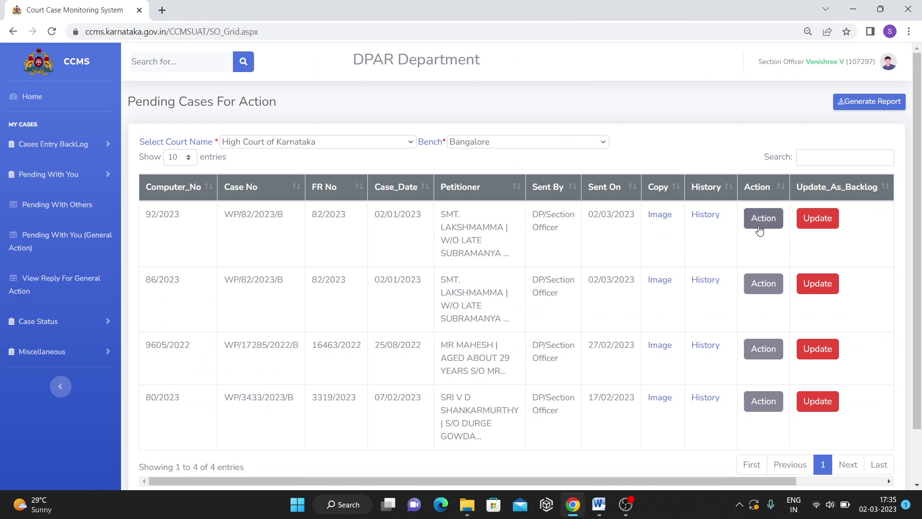
Open case 86/2023 for action and add the noting 'For action'.
{"action": "left_click", "coordinate": [771, 291]}
{"action": "scroll", "coordinate": [517, 373], "scroll_direction": "down", "scroll_amount": 6}
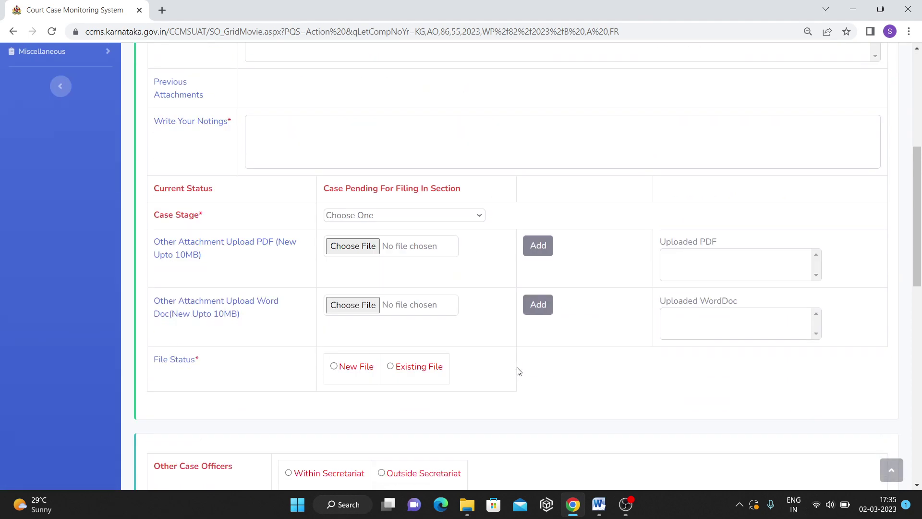
{"action": "left_click", "coordinate": [310, 164]}
{"action": "left_click", "coordinate": [328, 192]}
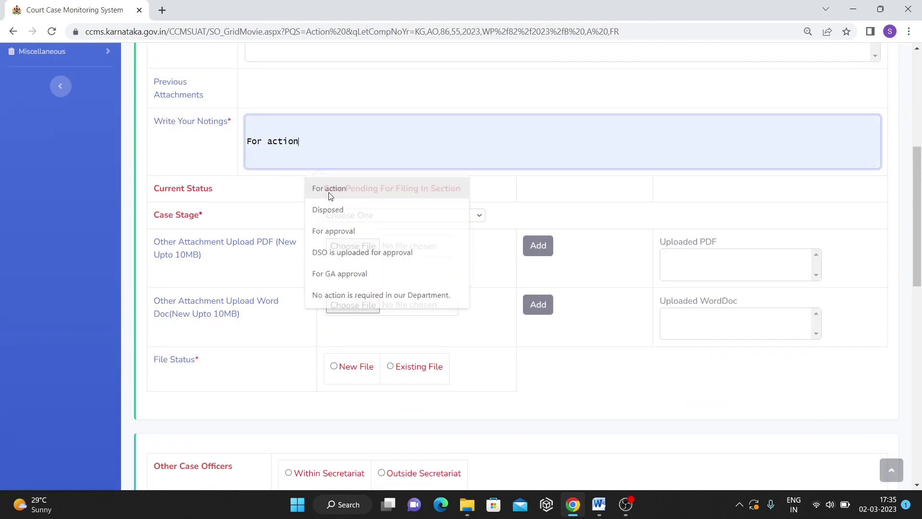
Set the case stage to LCO Proposed Letter and the file status to New File.
{"action": "scroll", "coordinate": [364, 295], "scroll_direction": "down", "scroll_amount": 2}
{"action": "scroll", "coordinate": [364, 296], "scroll_direction": "down", "scroll_amount": 1}
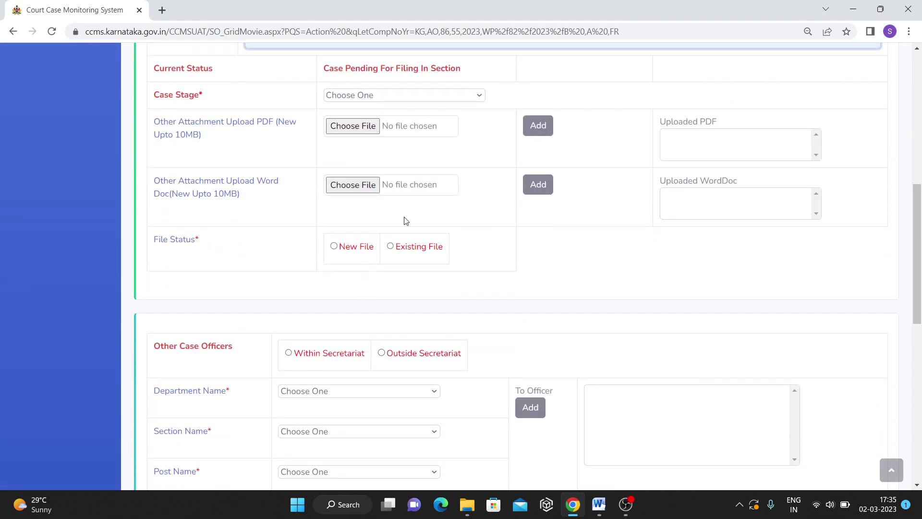
{"action": "left_click", "coordinate": [356, 97]}
{"action": "left_click", "coordinate": [362, 117]}
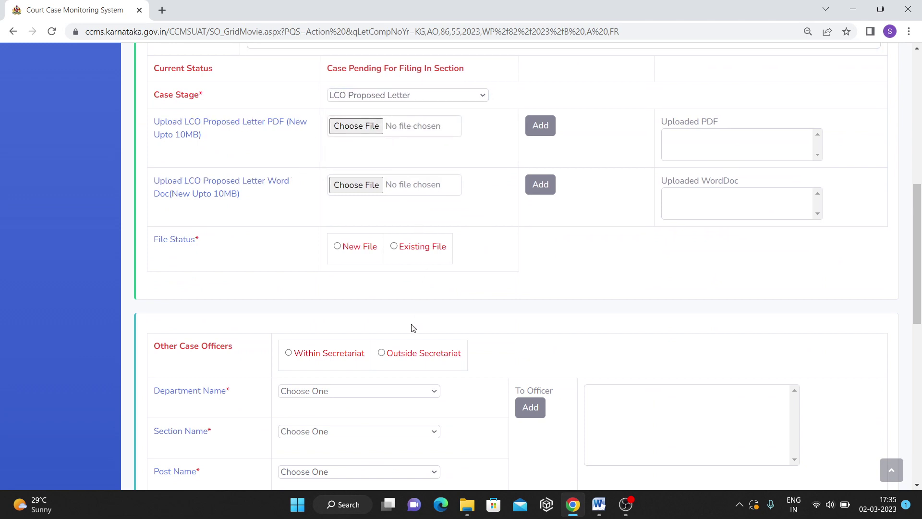
{"action": "scroll", "coordinate": [413, 317], "scroll_direction": "down", "scroll_amount": 2}
{"action": "scroll", "coordinate": [388, 279], "scroll_direction": "down", "scroll_amount": 2}
{"action": "scroll", "coordinate": [389, 290], "scroll_direction": "up", "scroll_amount": 5}
{"action": "left_click", "coordinate": [339, 247]}
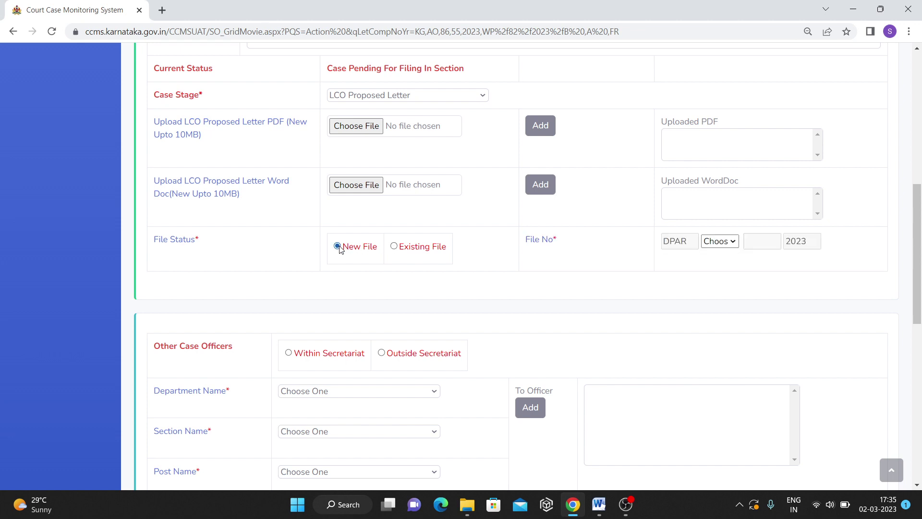
Choose the ಸಸಿವಿ prefix in the File No dropdown.
{"action": "left_click", "coordinate": [722, 242]}
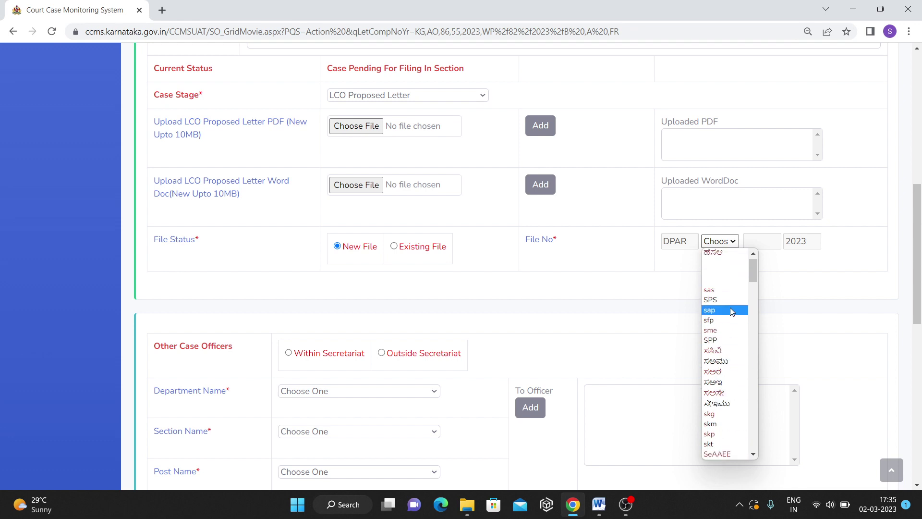
{"action": "left_click_drag", "start_coordinate": [752, 273], "coordinate": [756, 301]}
{"action": "scroll", "coordinate": [722, 402], "scroll_direction": "down", "scroll_amount": 8}
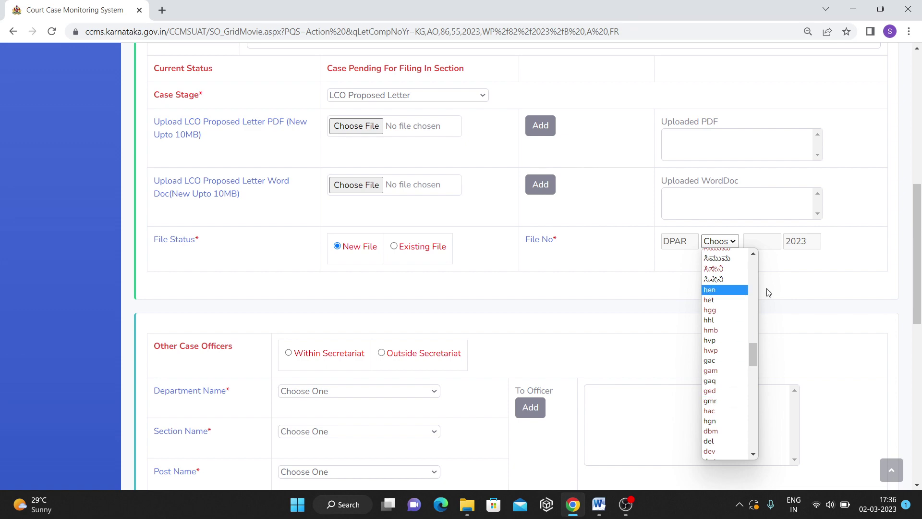
{"action": "scroll", "coordinate": [768, 293], "scroll_direction": "up", "scroll_amount": 5}
{"action": "scroll", "coordinate": [774, 382], "scroll_direction": "down", "scroll_amount": 6}
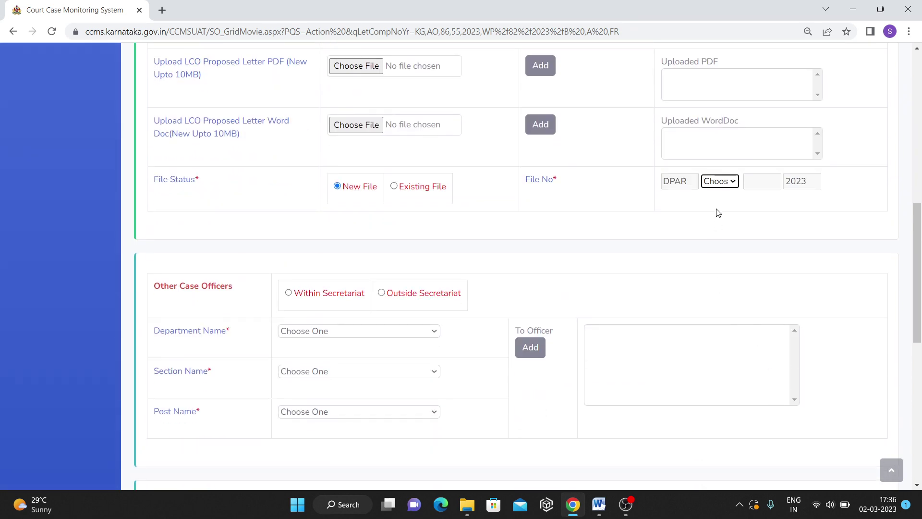
{"action": "left_click", "coordinate": [721, 181]}
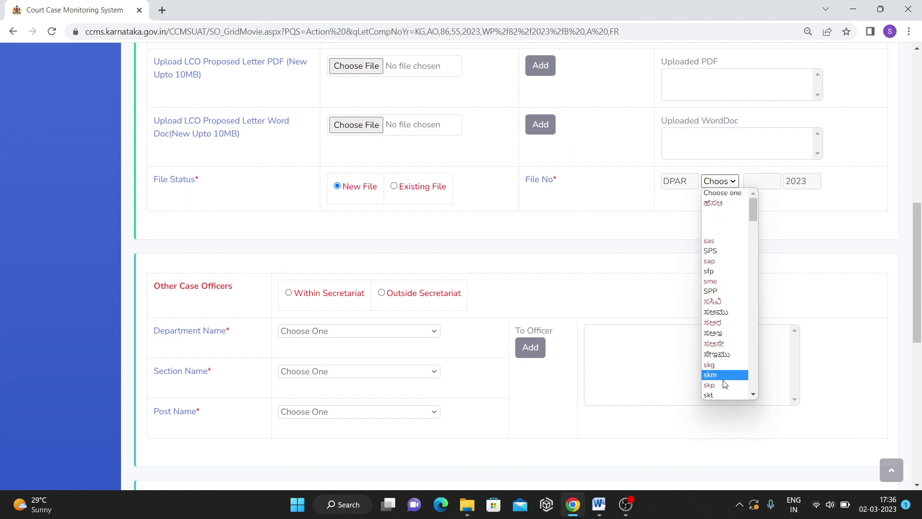
{"action": "left_click", "coordinate": [726, 301]}
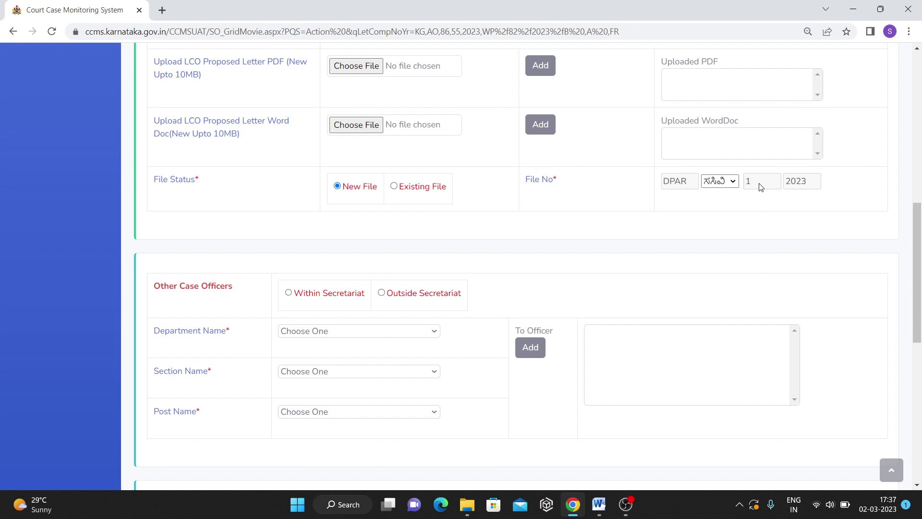
Switch to Existing File and enter file number DPAR SPS 56 2023.
{"action": "left_click", "coordinate": [423, 190]}
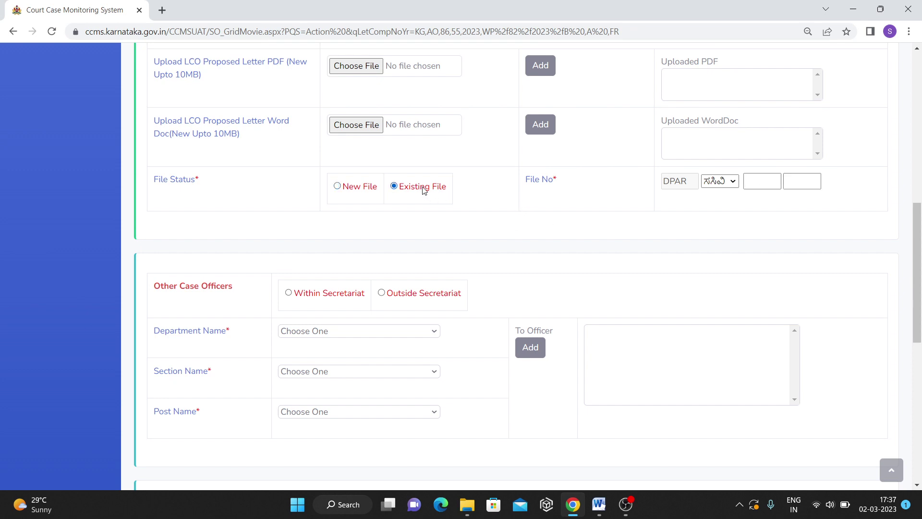
{"action": "left_click", "coordinate": [732, 183]}
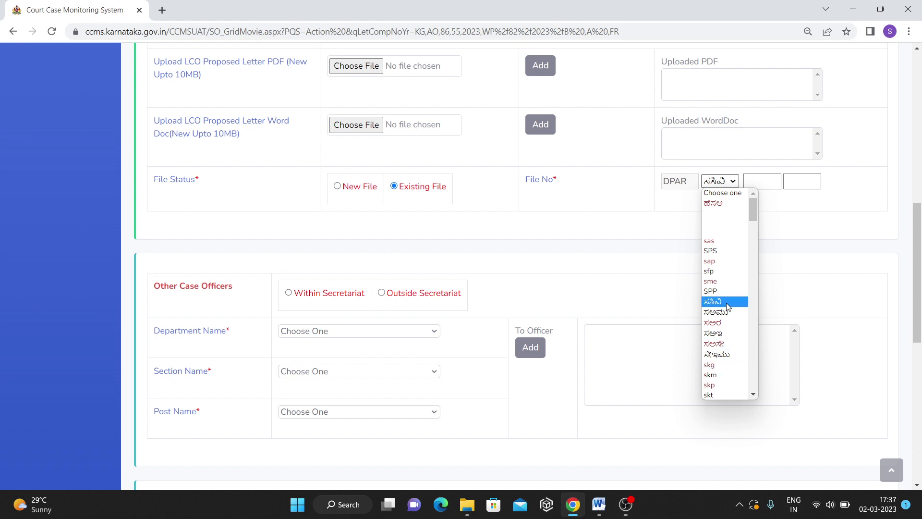
{"action": "left_click", "coordinate": [728, 254]}
{"action": "left_click", "coordinate": [769, 184]}
{"action": "type", "text": "11"}
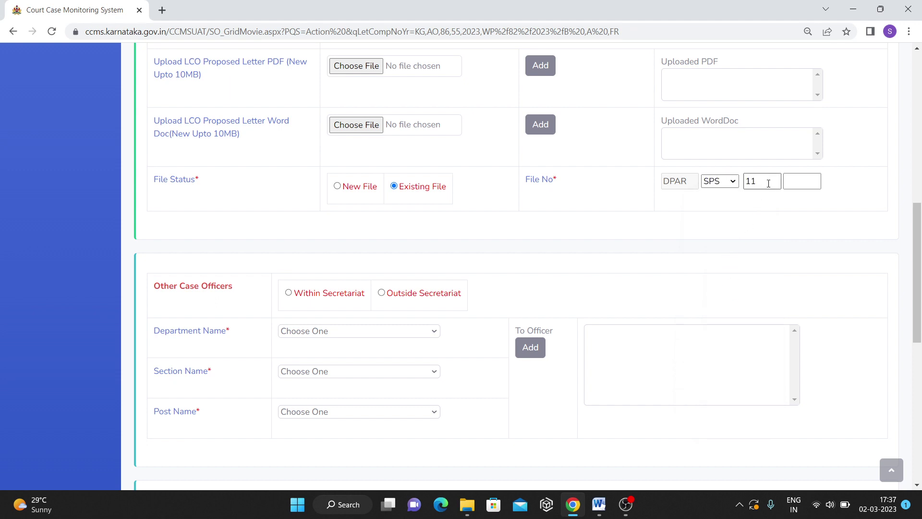
{"action": "double_click", "coordinate": [767, 181]}
{"action": "type", "text": "56"}
{"action": "left_click", "coordinate": [801, 182]}
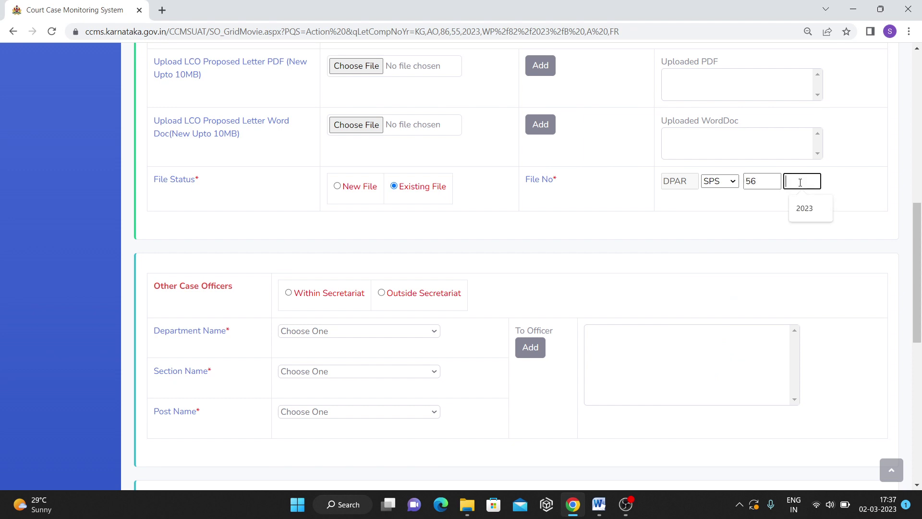
{"action": "type", "text": "2023"}
{"action": "scroll", "coordinate": [427, 225], "scroll_direction": "down", "scroll_amount": 2}
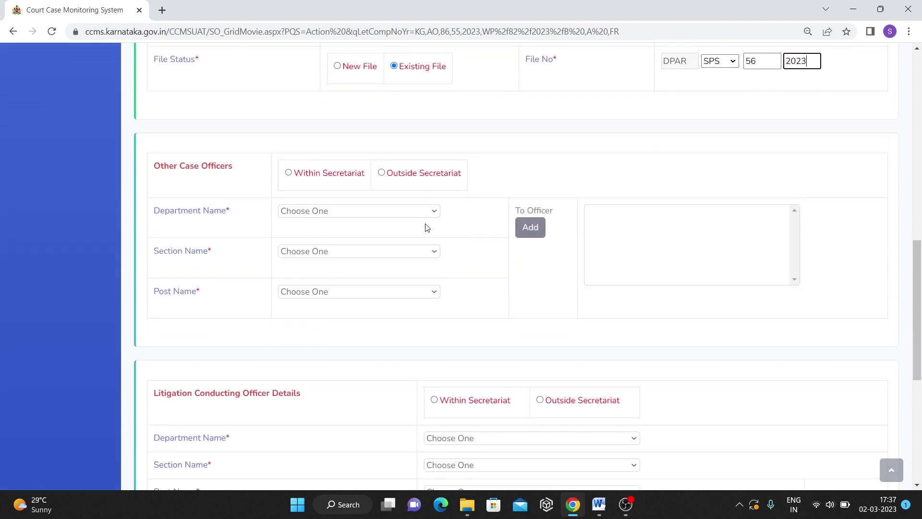
Set the litigation officer within the Secretariat to DPAR Department, Under Secretary Services-1.
{"action": "scroll", "coordinate": [327, 216], "scroll_direction": "down", "scroll_amount": 4}
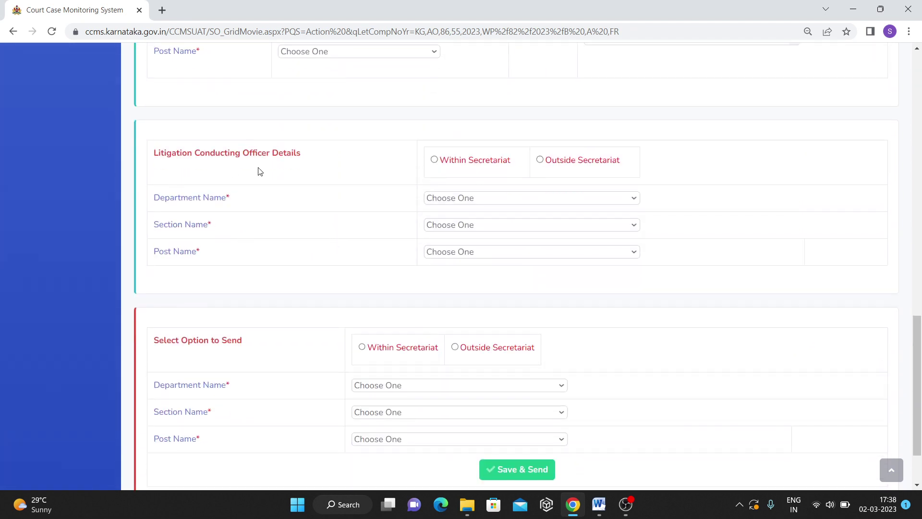
{"action": "scroll", "coordinate": [313, 188], "scroll_direction": "down", "scroll_amount": 1}
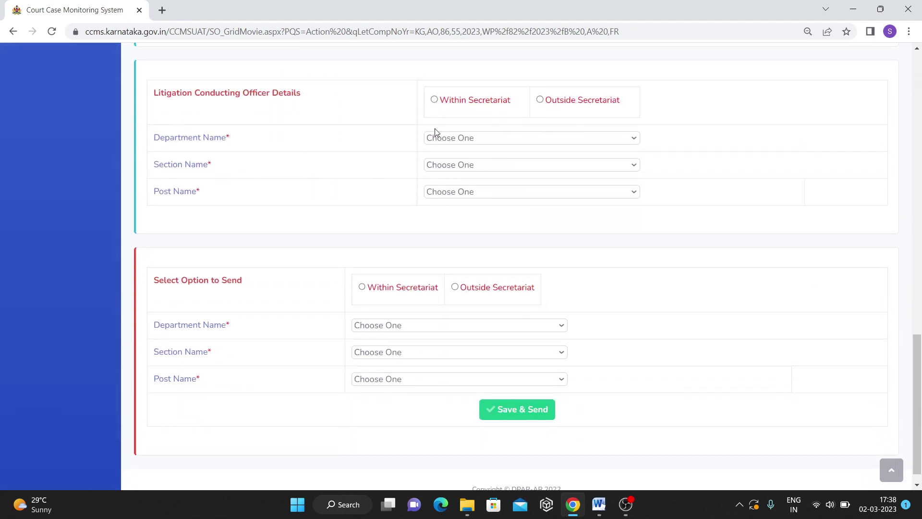
{"action": "left_click", "coordinate": [435, 100]}
{"action": "left_click", "coordinate": [453, 139]}
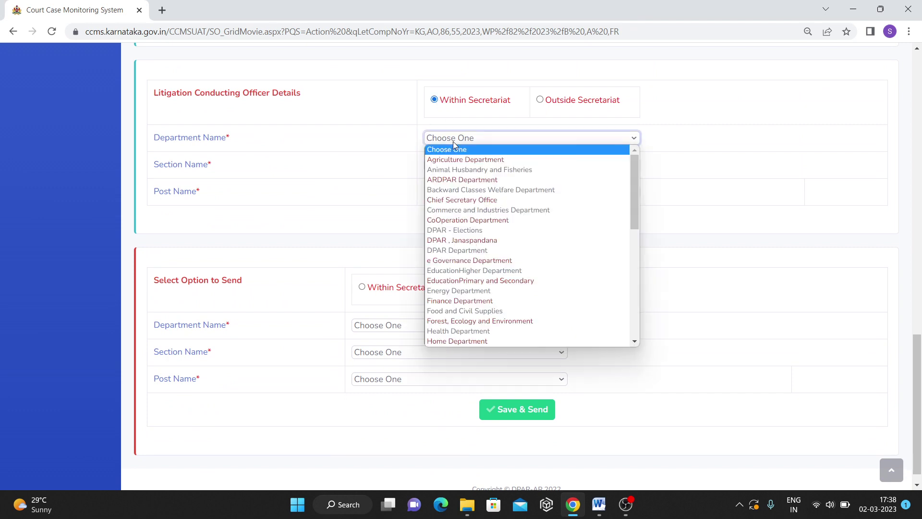
{"action": "left_click", "coordinate": [483, 251]}
{"action": "left_click", "coordinate": [483, 165]}
{"action": "scroll", "coordinate": [485, 326], "scroll_direction": "down", "scroll_amount": 5}
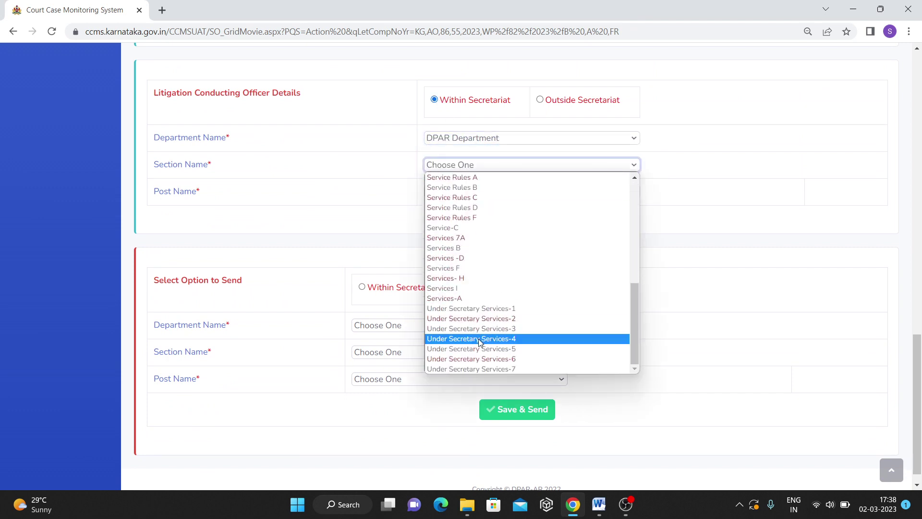
{"action": "left_click", "coordinate": [486, 309]}
{"action": "scroll", "coordinate": [481, 283], "scroll_direction": "down", "scroll_amount": 1}
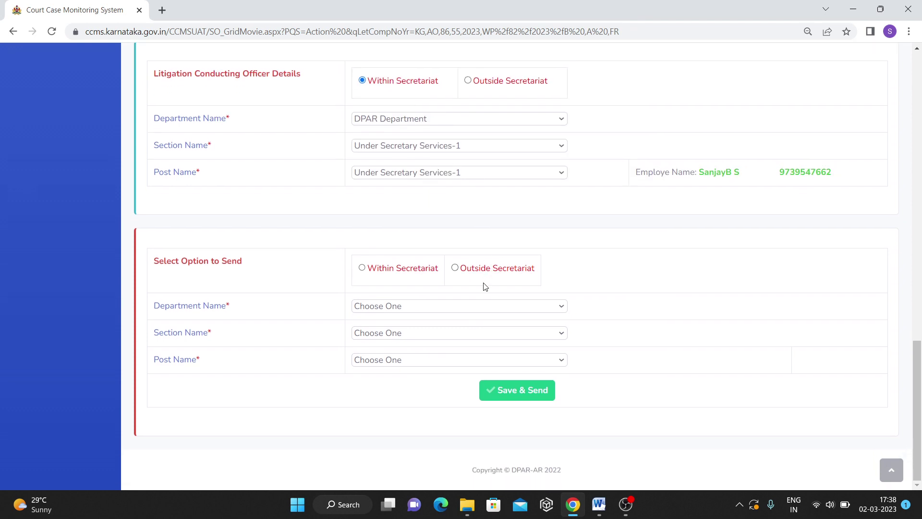
Save & Send the case within the Secretariat to DPAR Department, Under Secretary Services-1.
{"action": "left_click", "coordinate": [417, 271]}
{"action": "left_click", "coordinate": [403, 306]}
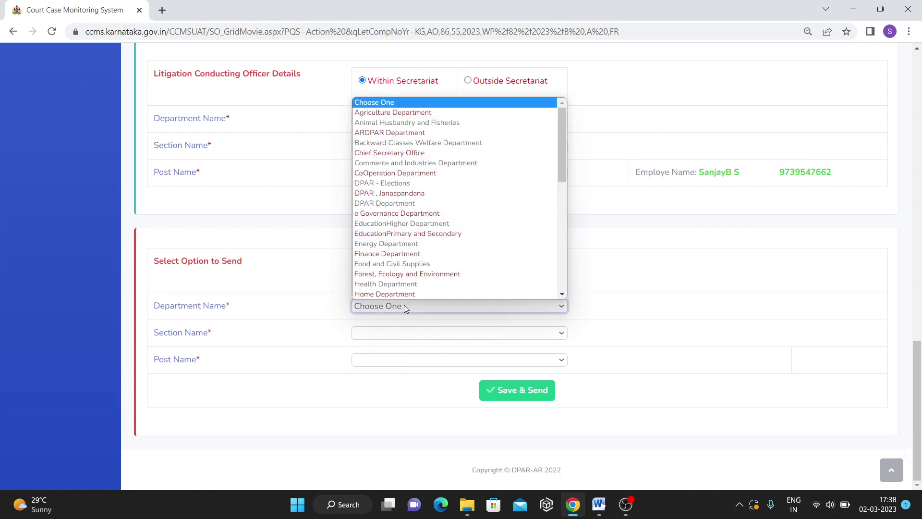
{"action": "left_click", "coordinate": [399, 204]}
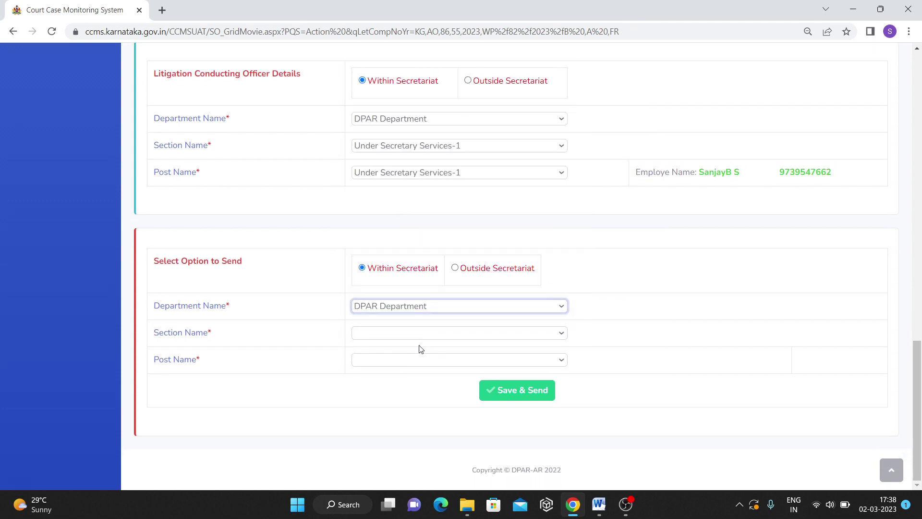
{"action": "left_click", "coordinate": [392, 336]}
{"action": "scroll", "coordinate": [428, 266], "scroll_direction": "down", "scroll_amount": 5}
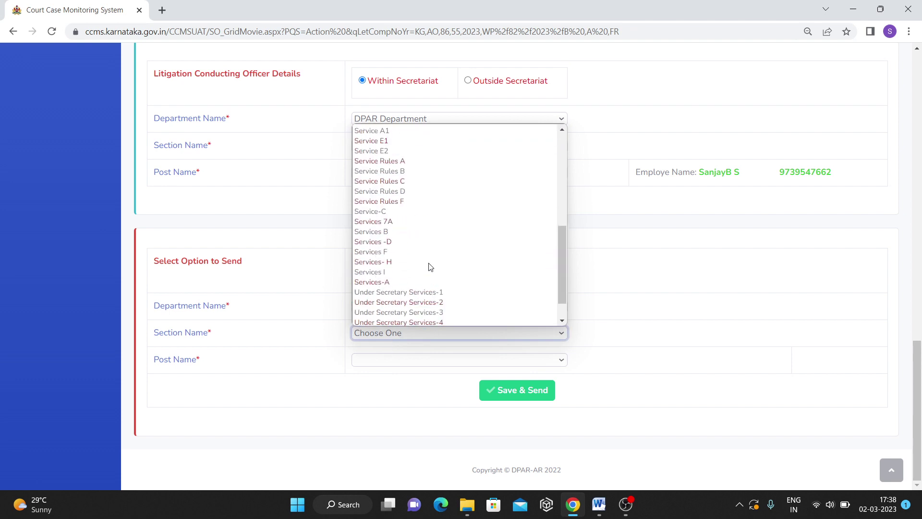
{"action": "left_click", "coordinate": [437, 291]}
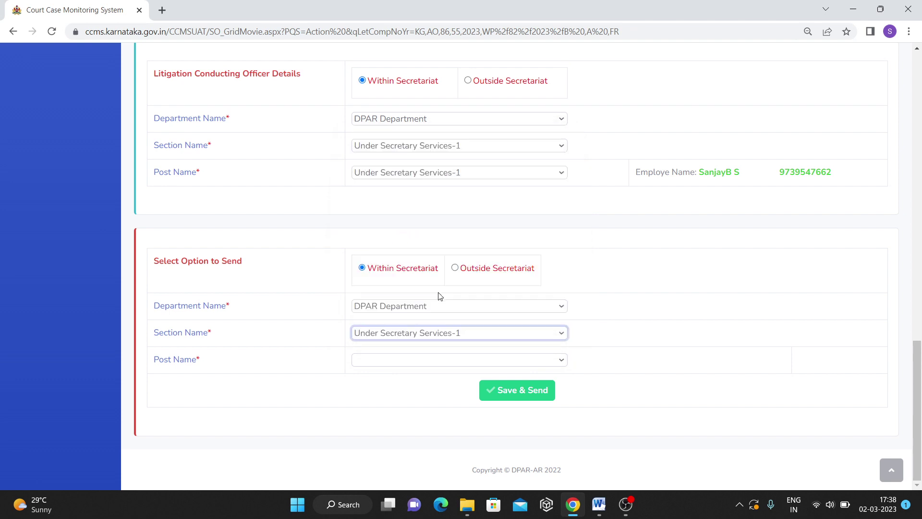
{"action": "left_click", "coordinate": [536, 396]}
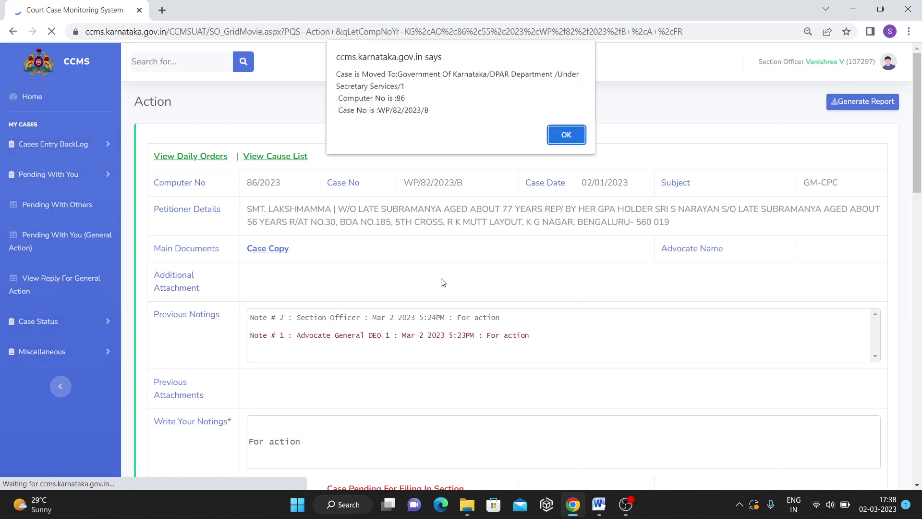
Dismiss the confirmation, open case 92/2023 and set its stage to LCO Proposed Letter.
{"action": "left_click", "coordinate": [576, 136]}
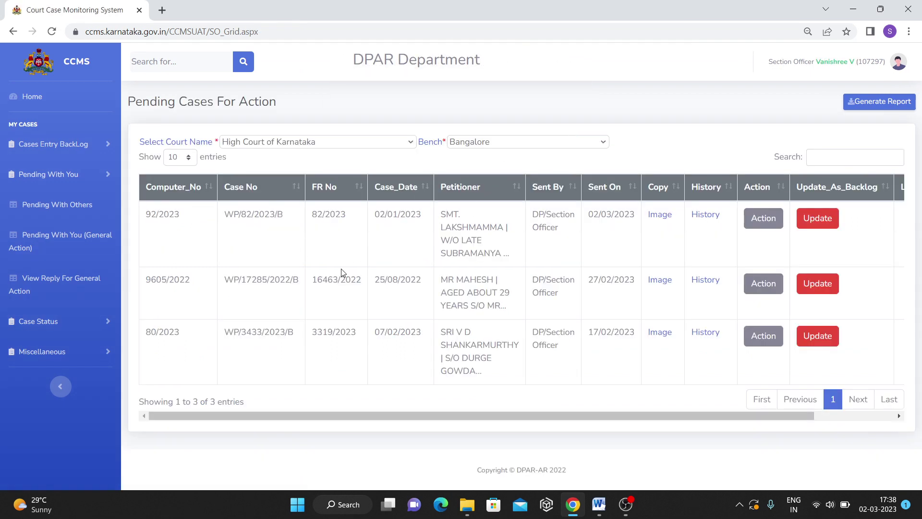
{"action": "left_click", "coordinate": [760, 222]}
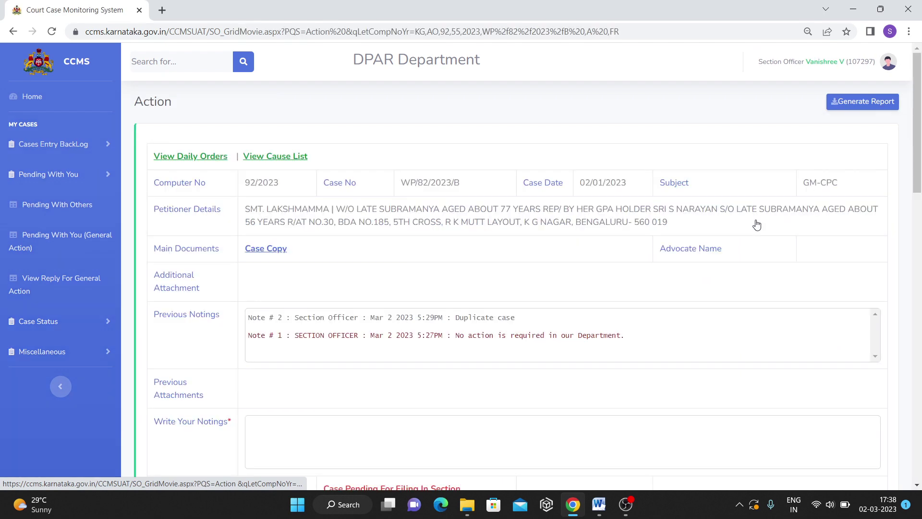
{"action": "scroll", "coordinate": [508, 288], "scroll_direction": "down", "scroll_amount": 6}
{"action": "left_click", "coordinate": [352, 215]}
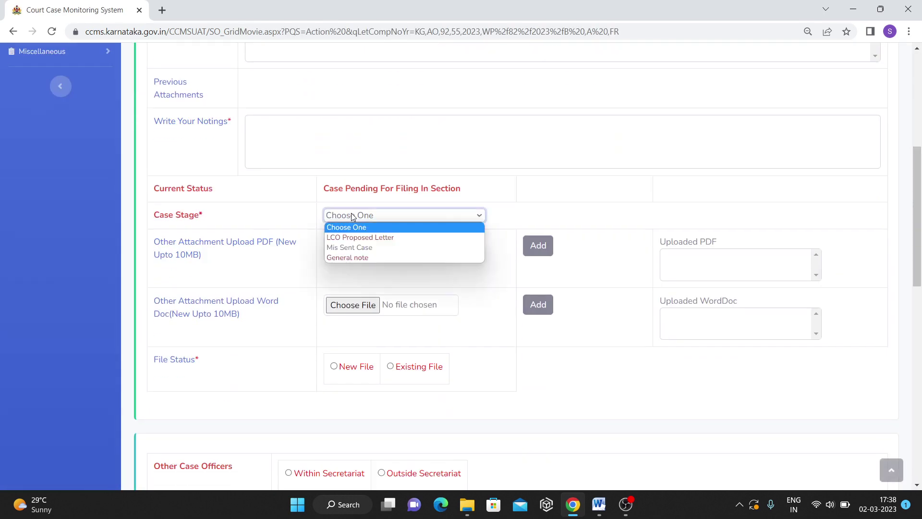
{"action": "left_click", "coordinate": [359, 241]}
Set the litigation officer within the Secretariat to DPAR Department, Under Secretary Services-1.
{"action": "scroll", "coordinate": [500, 275], "scroll_direction": "down", "scroll_amount": 4}
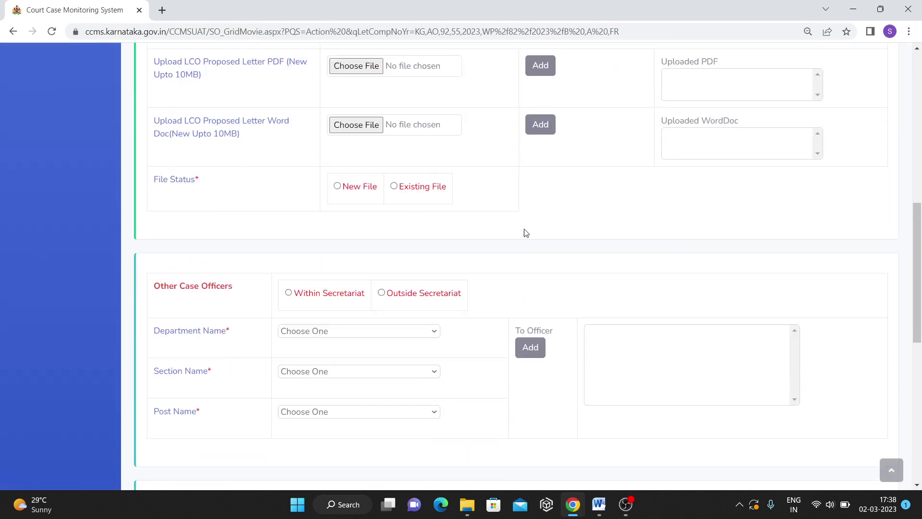
{"action": "scroll", "coordinate": [529, 240], "scroll_direction": "down", "scroll_amount": 8}
{"action": "left_click", "coordinate": [486, 165]}
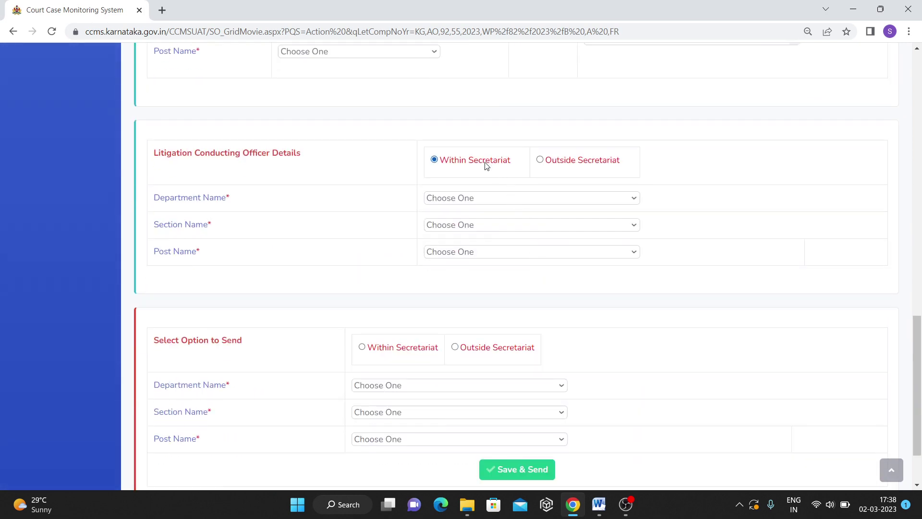
{"action": "left_click", "coordinate": [474, 196]}
{"action": "left_click", "coordinate": [513, 311]}
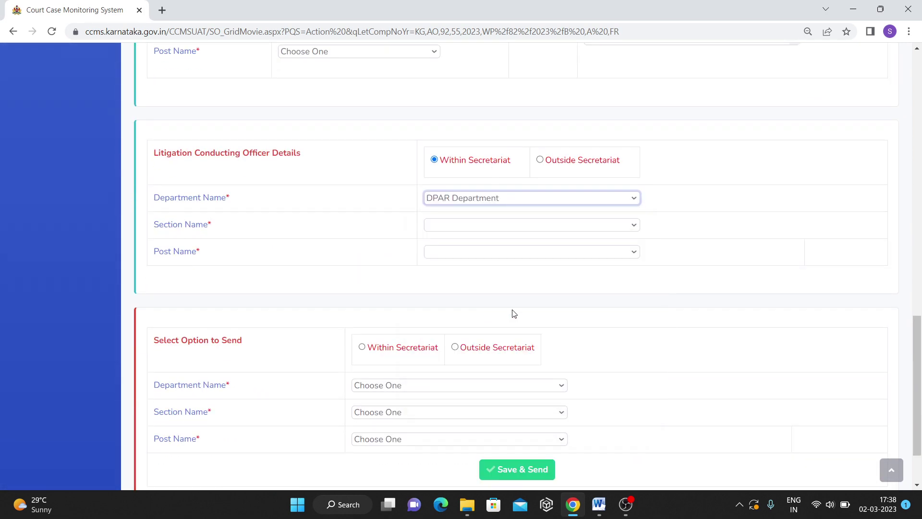
{"action": "left_click", "coordinate": [464, 227]}
{"action": "scroll", "coordinate": [474, 326], "scroll_direction": "down", "scroll_amount": 2}
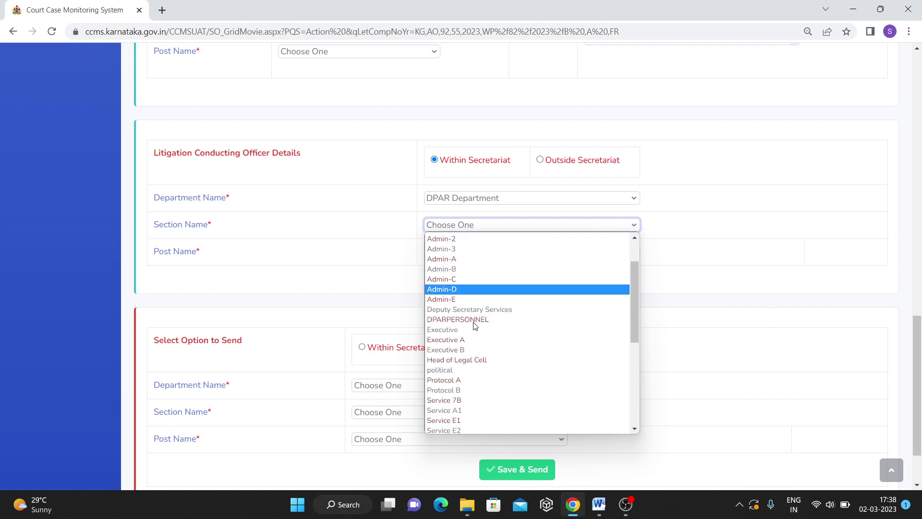
{"action": "scroll", "coordinate": [475, 326], "scroll_direction": "down", "scroll_amount": 5}
{"action": "left_click", "coordinate": [473, 379]}
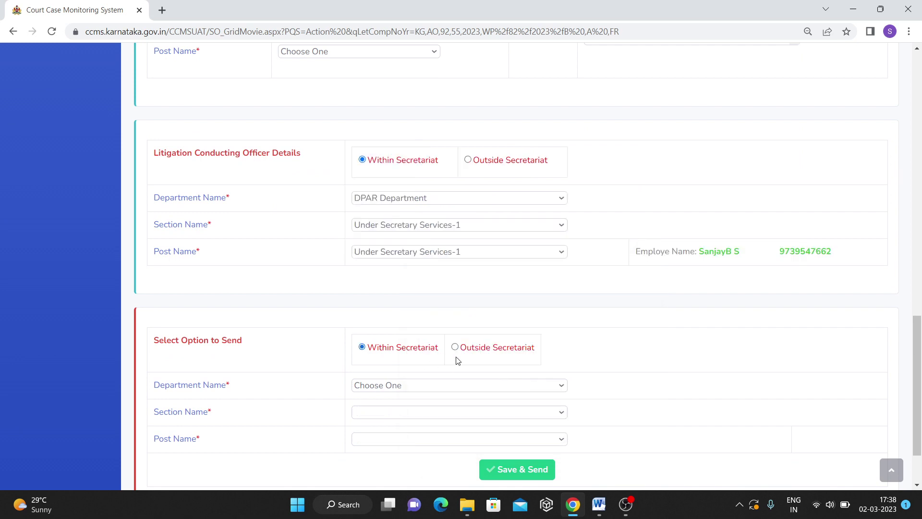
Choose DPAR Department, Under Secretary Services-1 as recipient and attempt Save & Send.
{"action": "scroll", "coordinate": [457, 361], "scroll_direction": "down", "scroll_amount": 2}
{"action": "left_click", "coordinate": [396, 305]}
{"action": "scroll", "coordinate": [447, 256], "scroll_direction": "down", "scroll_amount": 3}
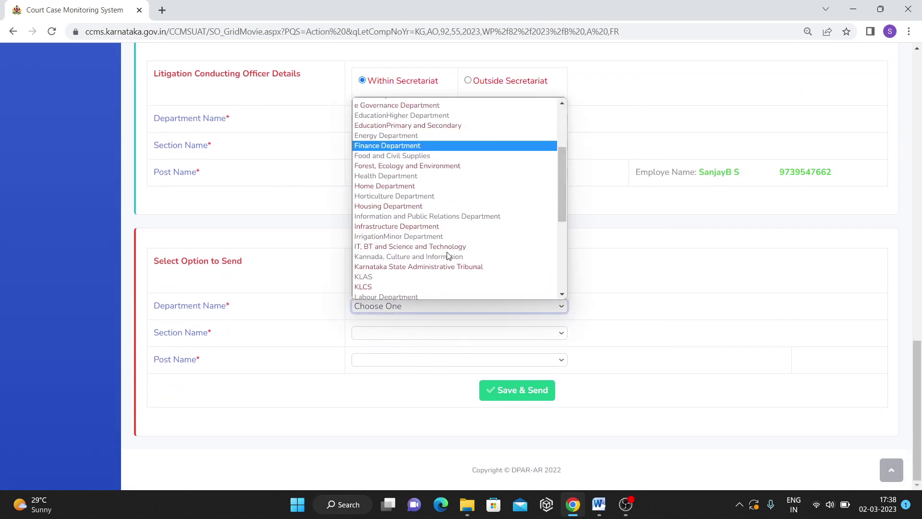
{"action": "scroll", "coordinate": [447, 256], "scroll_direction": "down", "scroll_amount": 1}
{"action": "scroll", "coordinate": [446, 254], "scroll_direction": "up", "scroll_amount": 4}
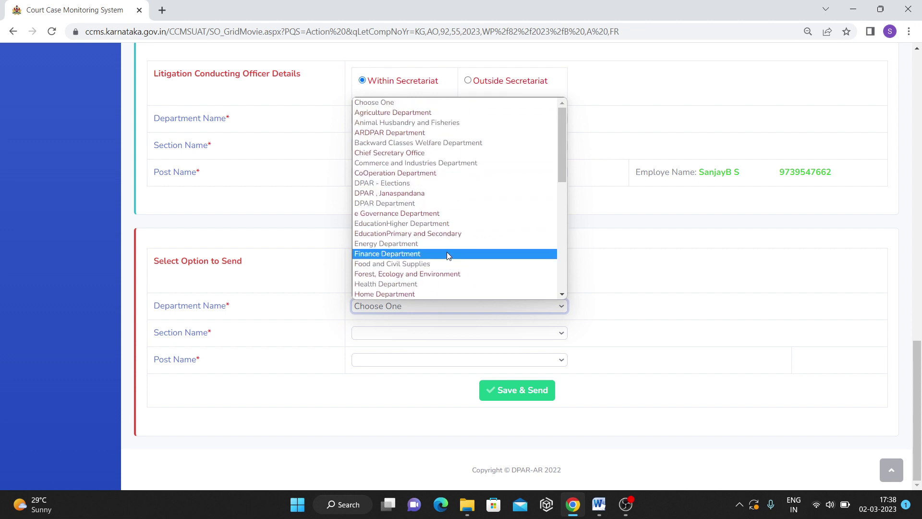
{"action": "left_click", "coordinate": [411, 206]}
{"action": "left_click", "coordinate": [428, 332]}
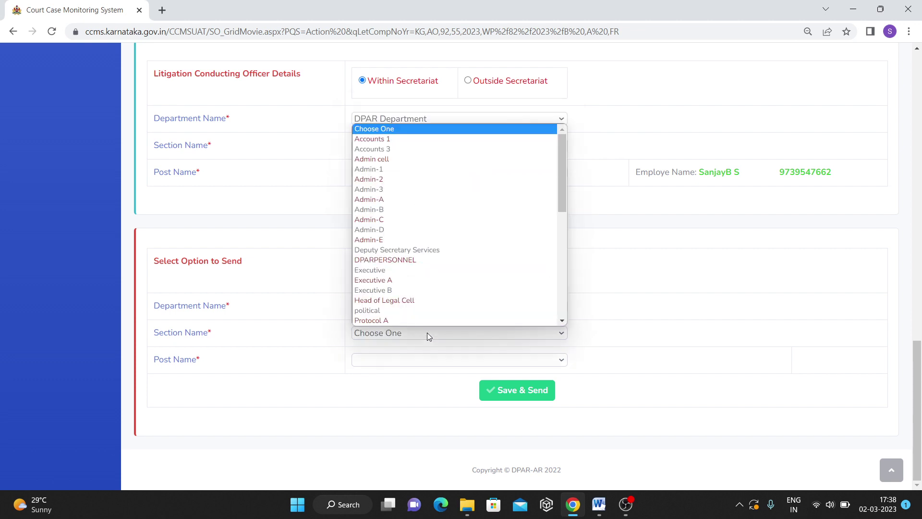
{"action": "scroll", "coordinate": [456, 288], "scroll_direction": "down", "scroll_amount": 5}
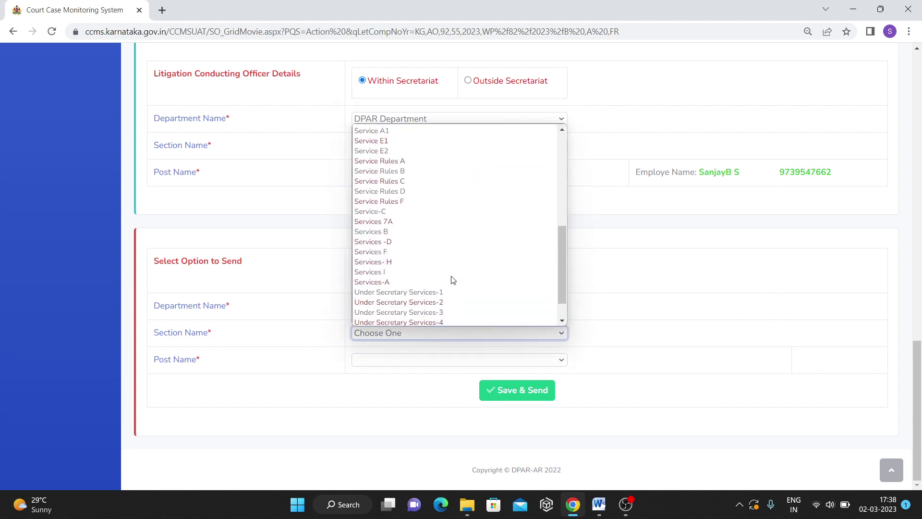
{"action": "left_click", "coordinate": [453, 293]}
{"action": "left_click", "coordinate": [538, 391]}
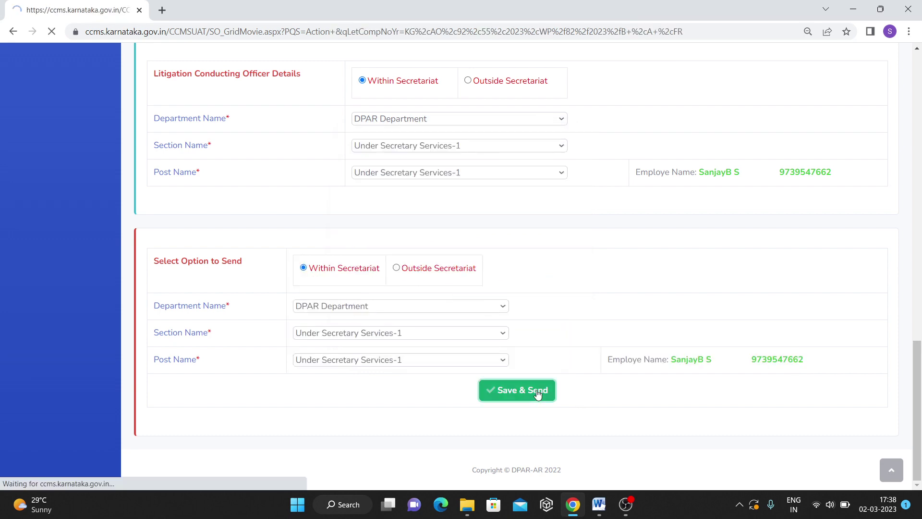
After the missing-notings warning, add the noting 'For action' and retry Save & Send.
{"action": "left_click", "coordinate": [567, 99]}
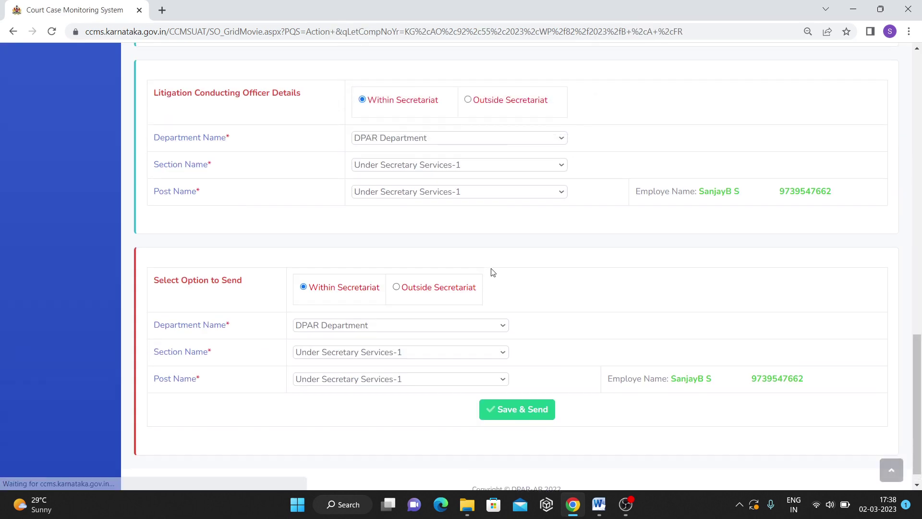
{"action": "scroll", "coordinate": [481, 283], "scroll_direction": "up", "scroll_amount": 6}
{"action": "scroll", "coordinate": [444, 398], "scroll_direction": "up", "scroll_amount": 6}
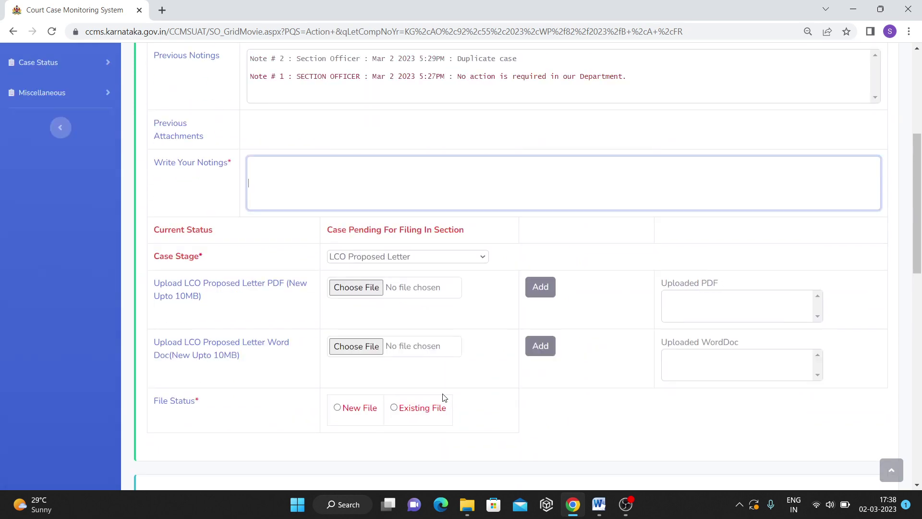
{"action": "left_click", "coordinate": [315, 196]}
{"action": "left_click", "coordinate": [330, 228]}
{"action": "scroll", "coordinate": [572, 323], "scroll_direction": "down", "scroll_amount": 12}
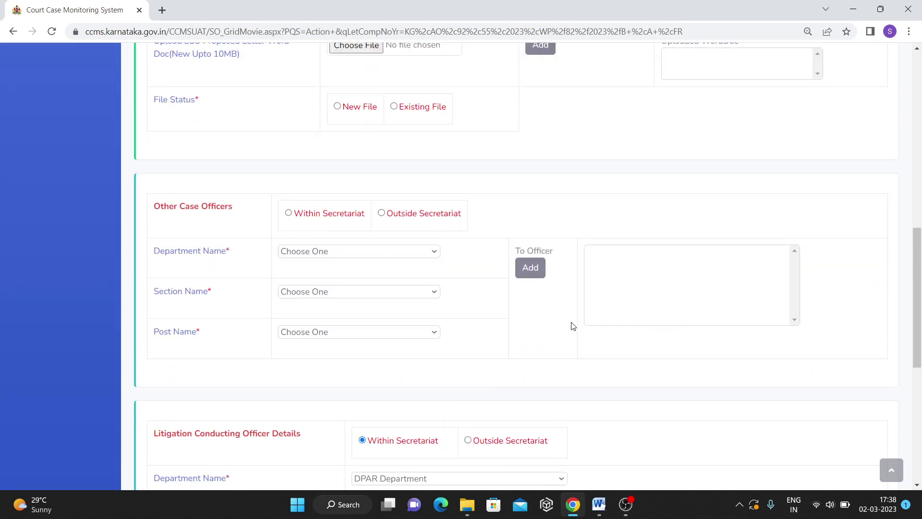
{"action": "left_click", "coordinate": [542, 401]}
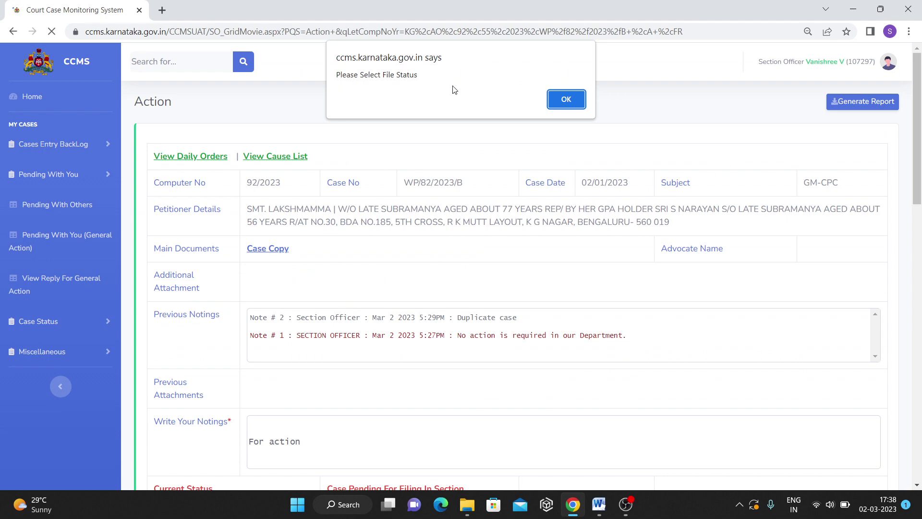
{"action": "left_click", "coordinate": [566, 99]}
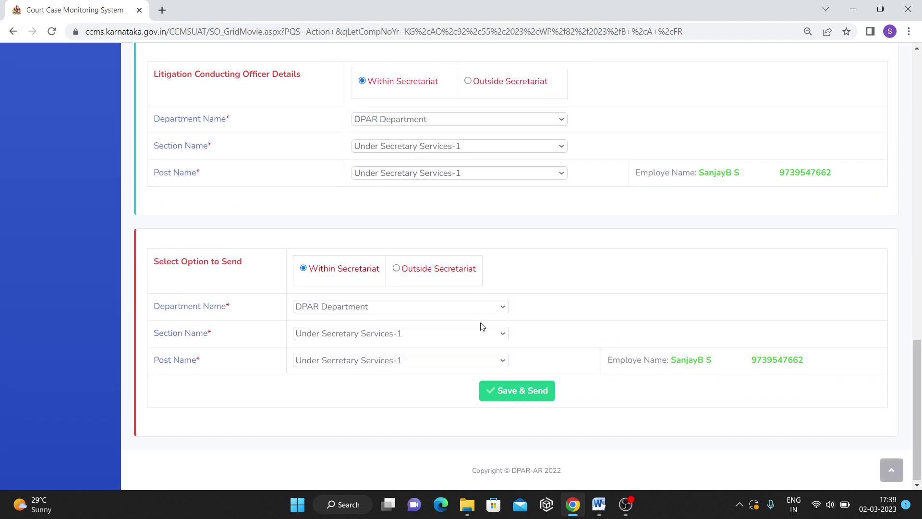
{"action": "scroll", "coordinate": [402, 243], "scroll_direction": "up", "scroll_amount": 3}
{"action": "scroll", "coordinate": [402, 245], "scroll_direction": "up", "scroll_amount": 8}
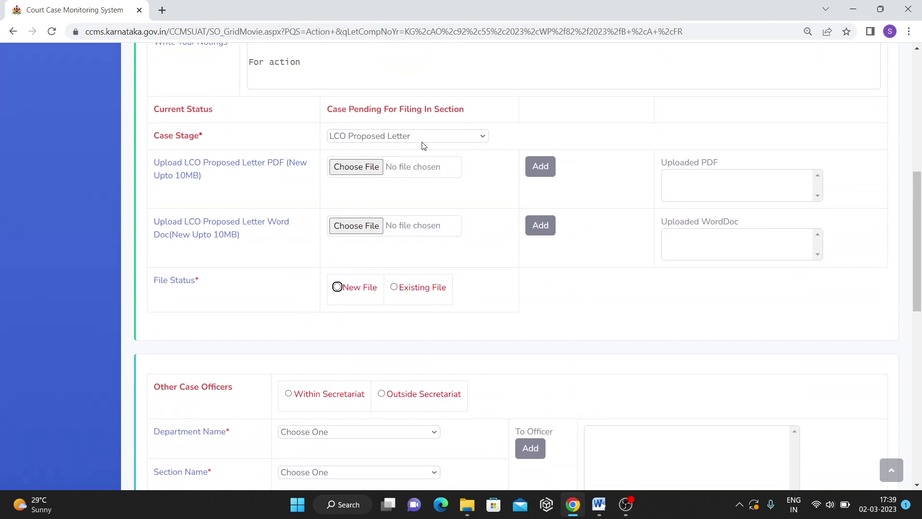
{"action": "left_click", "coordinate": [420, 134]}
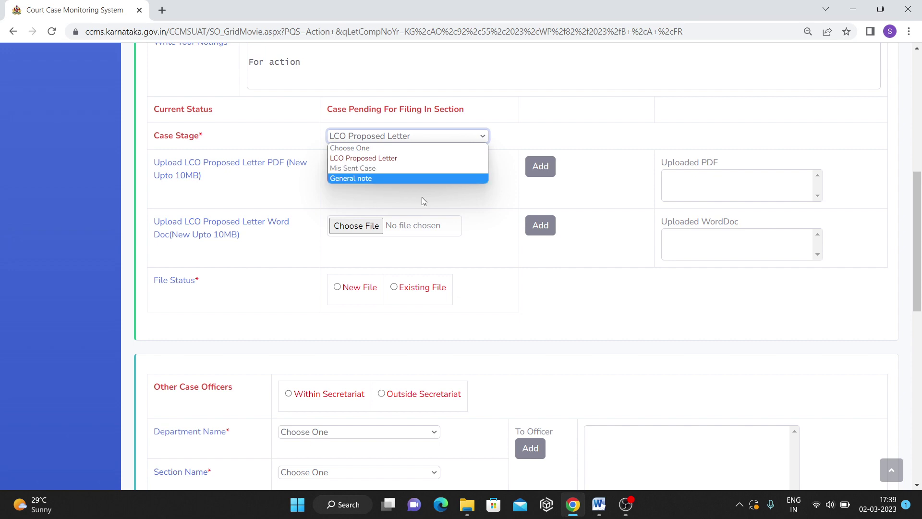
{"action": "left_click", "coordinate": [562, 326]}
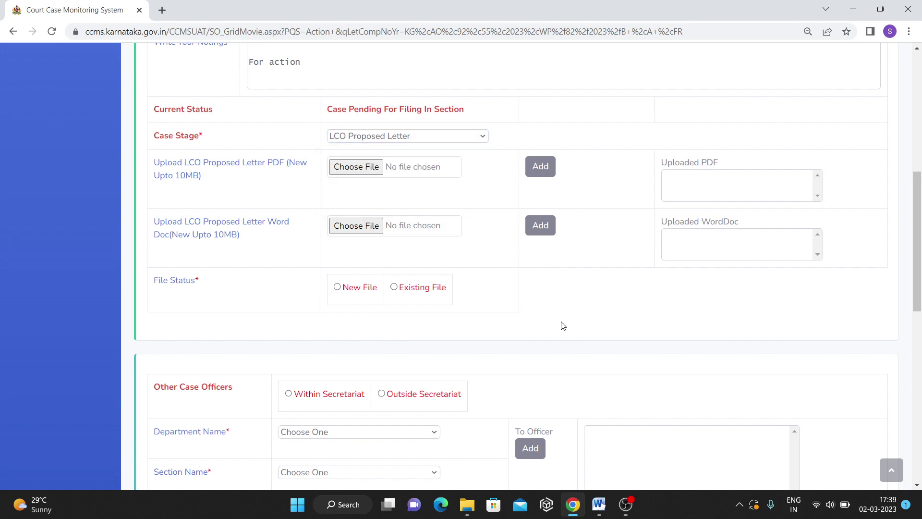
{"action": "scroll", "coordinate": [562, 325], "scroll_direction": "up", "scroll_amount": 8}
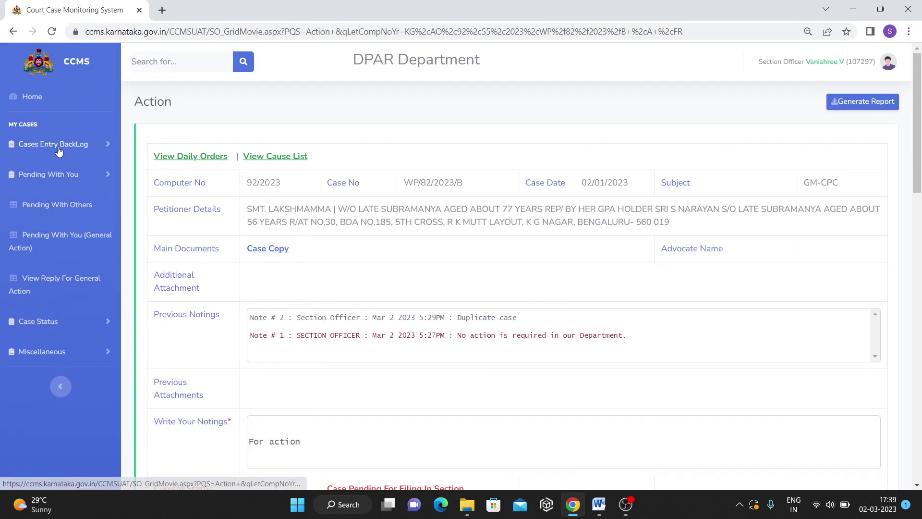
{"action": "left_click", "coordinate": [58, 151]}
{"action": "left_click", "coordinate": [65, 197]}
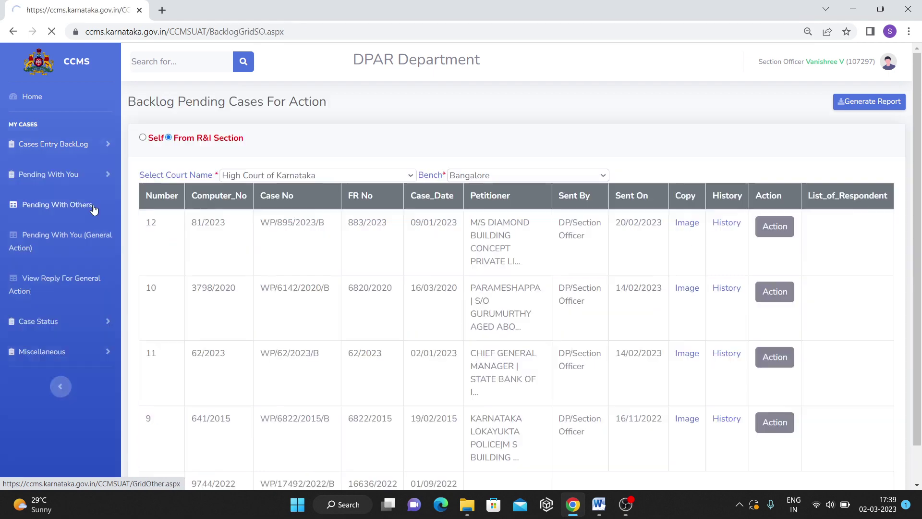
{"action": "left_click", "coordinate": [773, 262]}
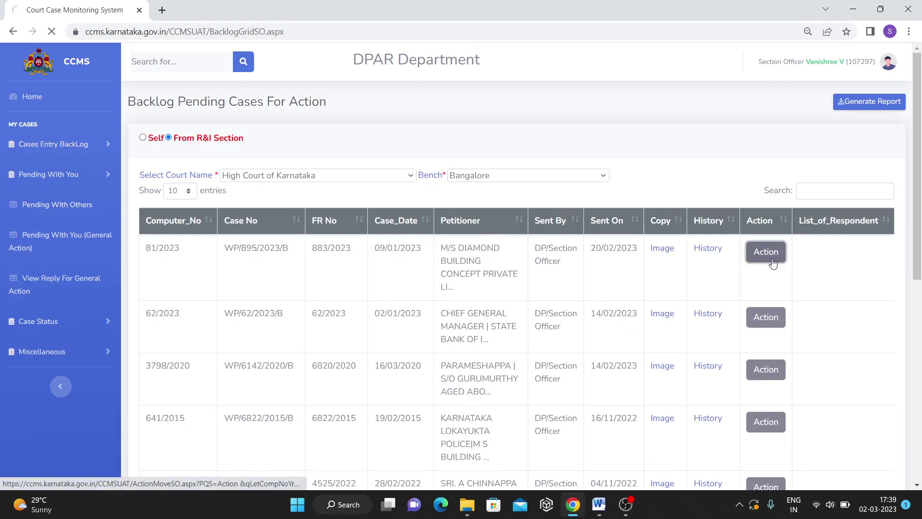
{"action": "scroll", "coordinate": [772, 262], "scroll_direction": "down", "scroll_amount": 5}
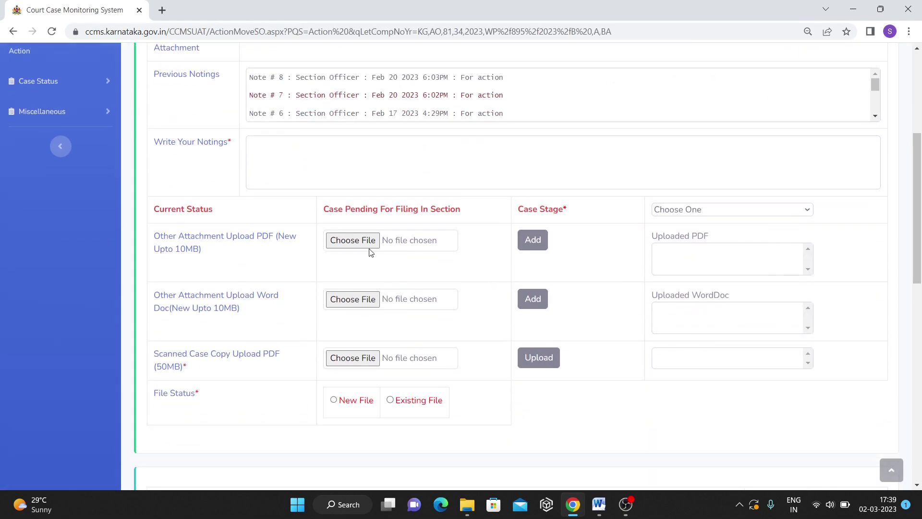
{"action": "scroll", "coordinate": [370, 252], "scroll_direction": "down", "scroll_amount": 6}
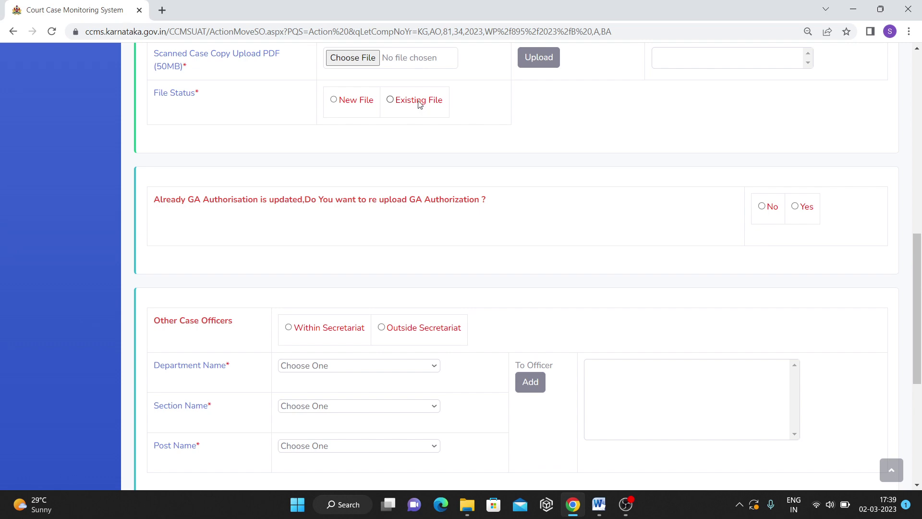
{"action": "scroll", "coordinate": [571, 348], "scroll_direction": "down", "scroll_amount": 3}
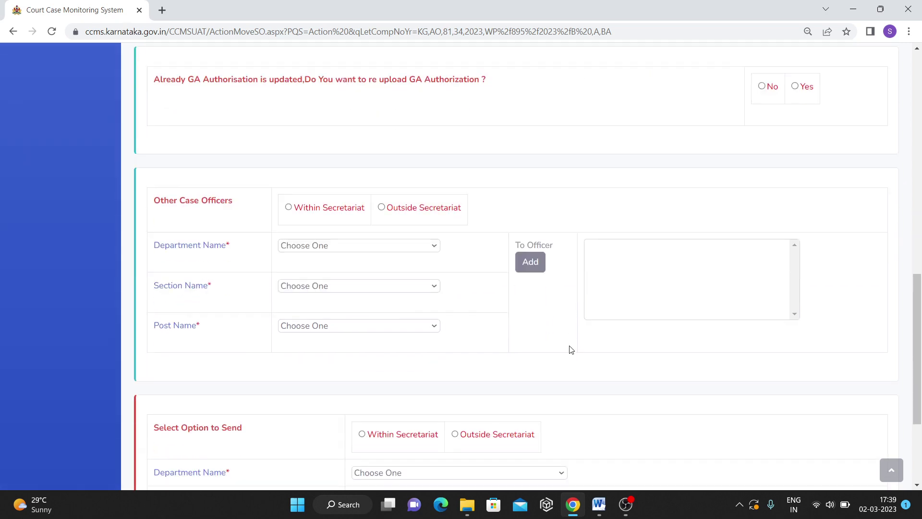
{"action": "scroll", "coordinate": [570, 347], "scroll_direction": "up", "scroll_amount": 10}
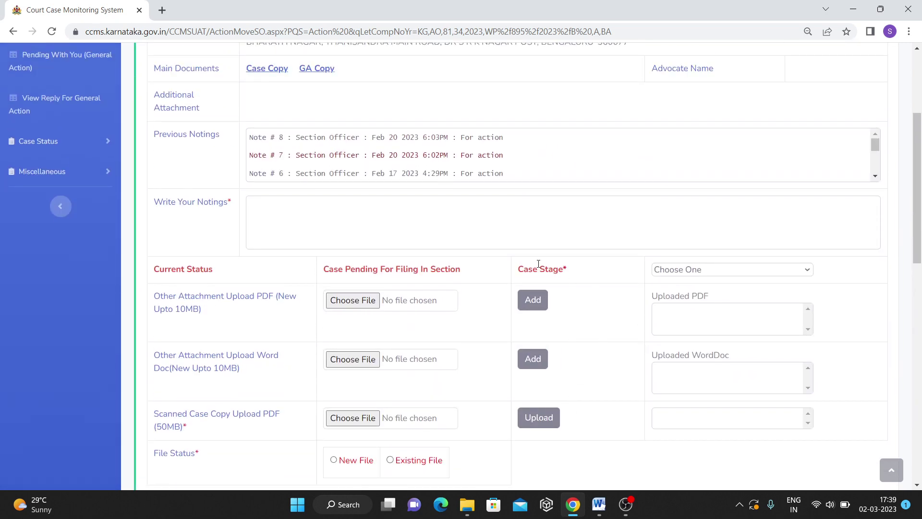
Set the case stage to Mis Sent Case, then reset it back to Choose One.
{"action": "left_click", "coordinate": [691, 273]}
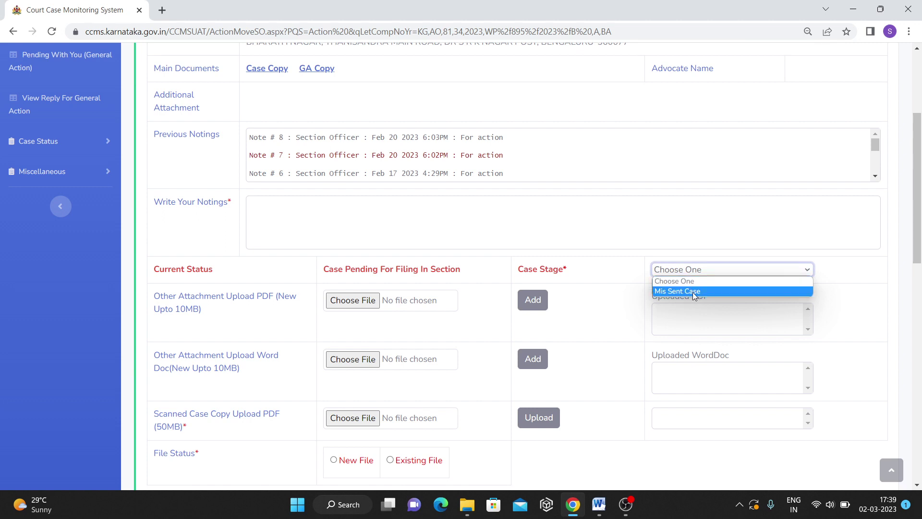
{"action": "left_click", "coordinate": [693, 292]}
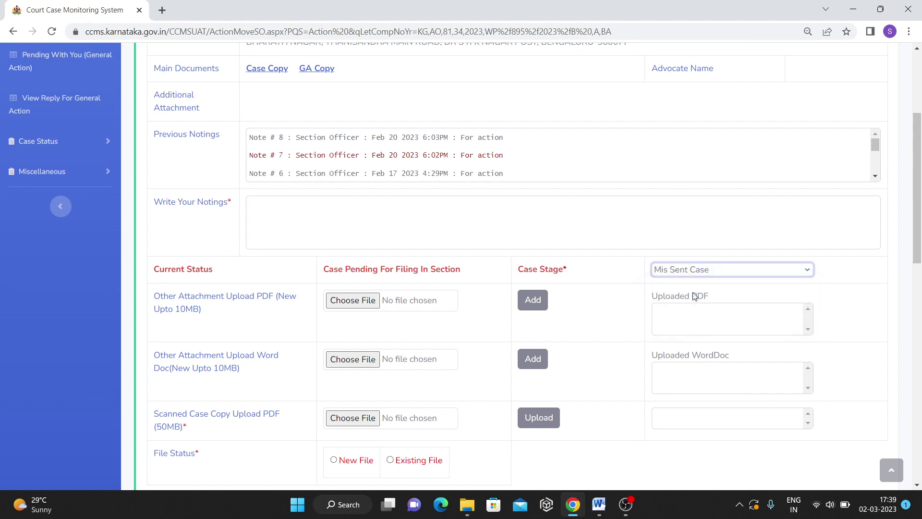
{"action": "scroll", "coordinate": [606, 355], "scroll_direction": "down", "scroll_amount": 4}
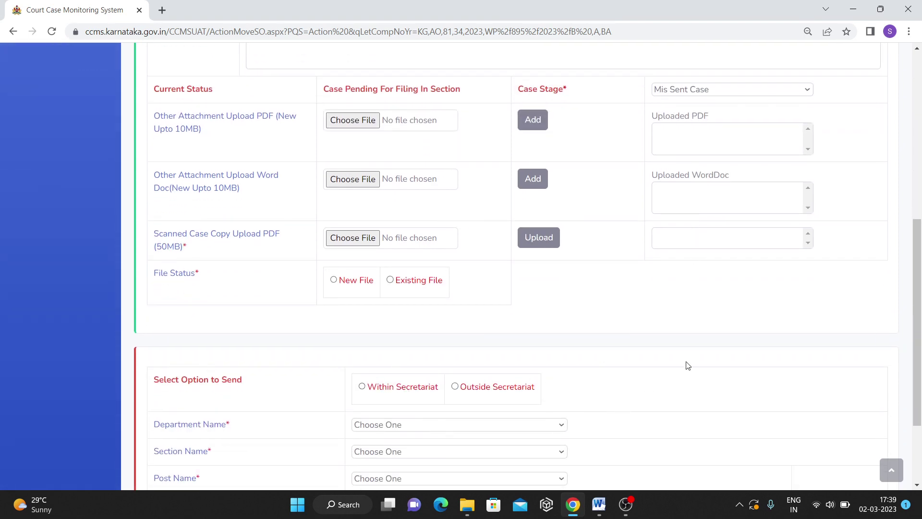
{"action": "scroll", "coordinate": [688, 365], "scroll_direction": "up", "scroll_amount": 3}
{"action": "left_click", "coordinate": [681, 211]}
{"action": "left_click", "coordinate": [680, 220]}
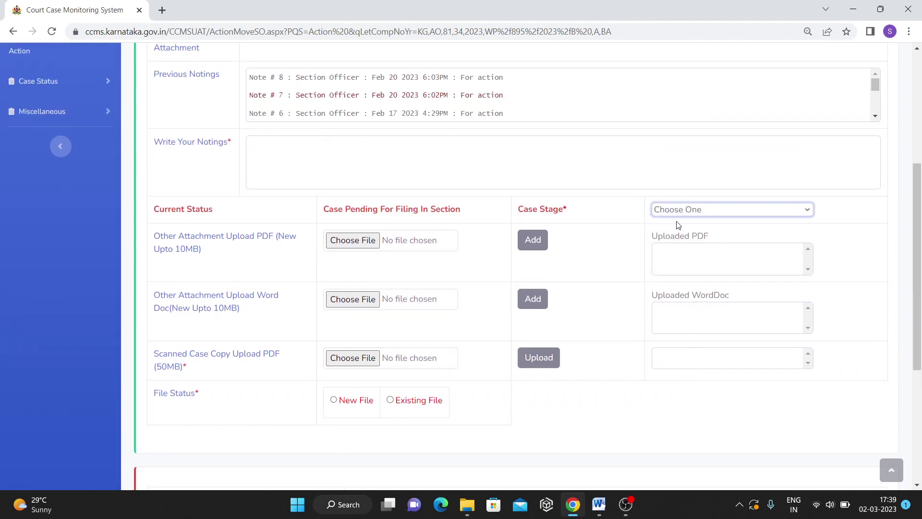
{"action": "scroll", "coordinate": [500, 418], "scroll_direction": "down", "scroll_amount": 6}
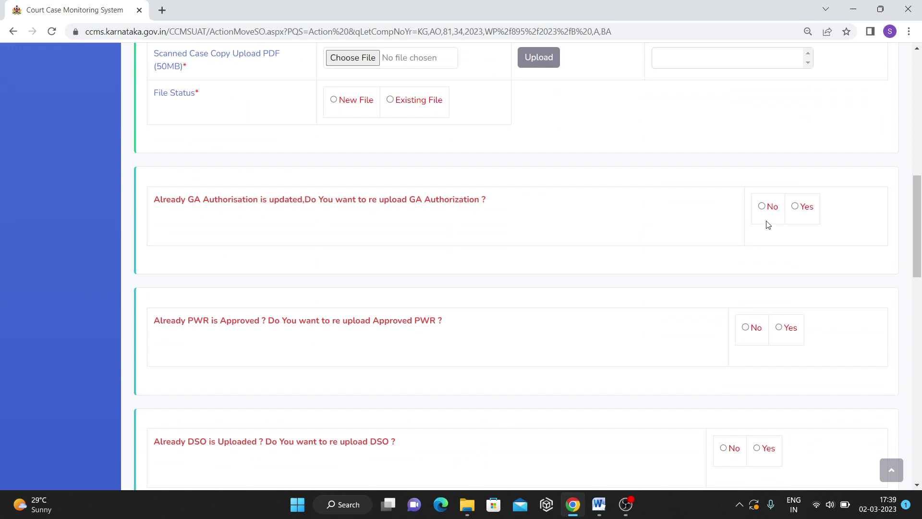
{"action": "scroll", "coordinate": [717, 168], "scroll_direction": "up", "scroll_amount": 4}
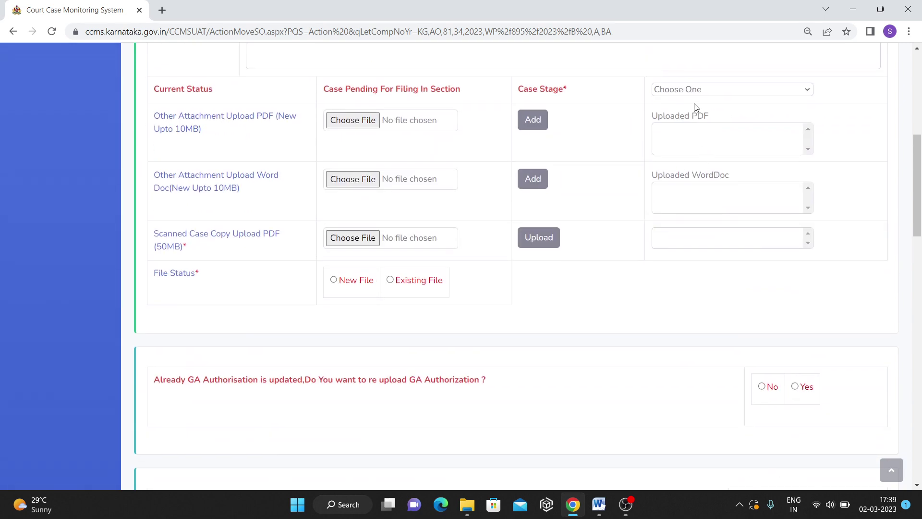
{"action": "scroll", "coordinate": [659, 426], "scroll_direction": "down", "scroll_amount": 2}
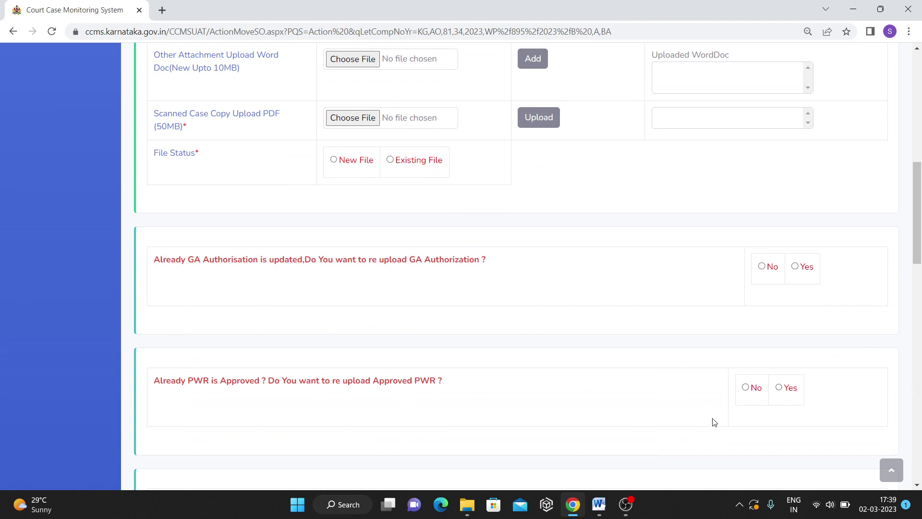
{"action": "scroll", "coordinate": [713, 420], "scroll_direction": "down", "scroll_amount": 3}
{"action": "scroll", "coordinate": [725, 308], "scroll_direction": "down", "scroll_amount": 7}
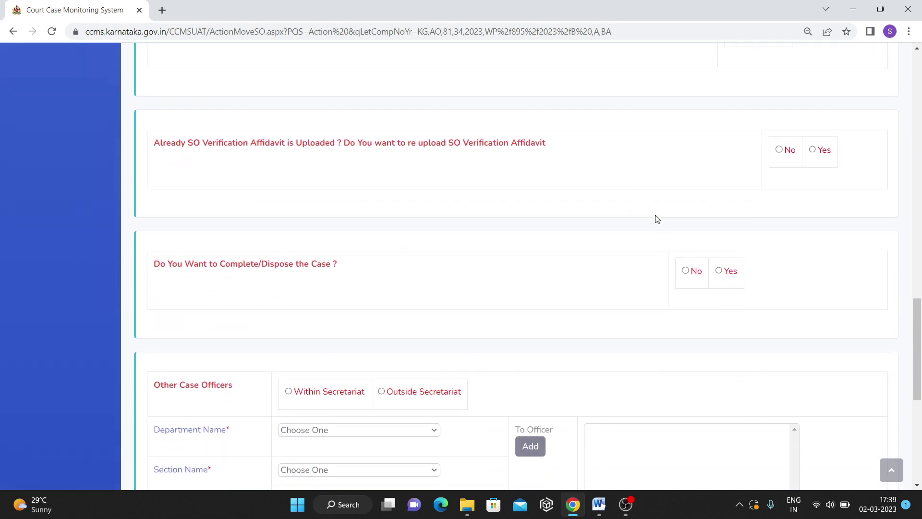
{"action": "scroll", "coordinate": [639, 217], "scroll_direction": "down", "scroll_amount": 5}
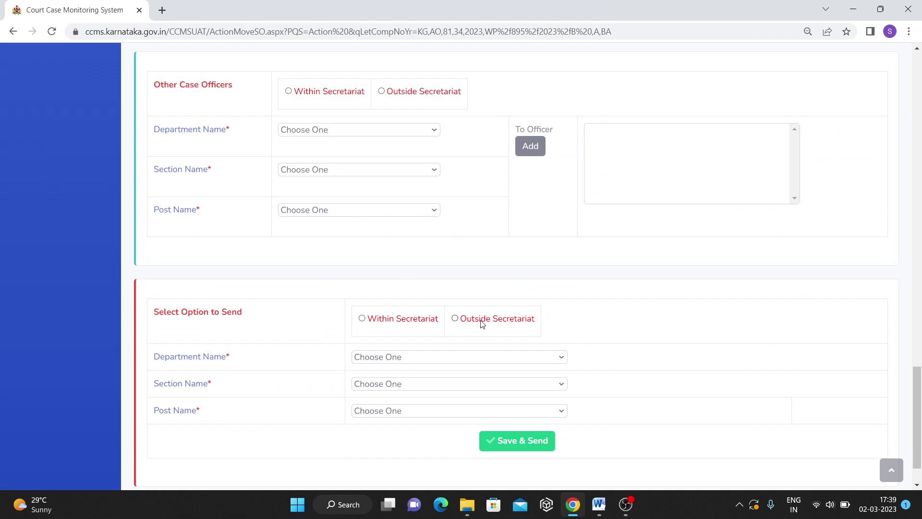
{"action": "scroll", "coordinate": [482, 324], "scroll_direction": "up", "scroll_amount": 16}
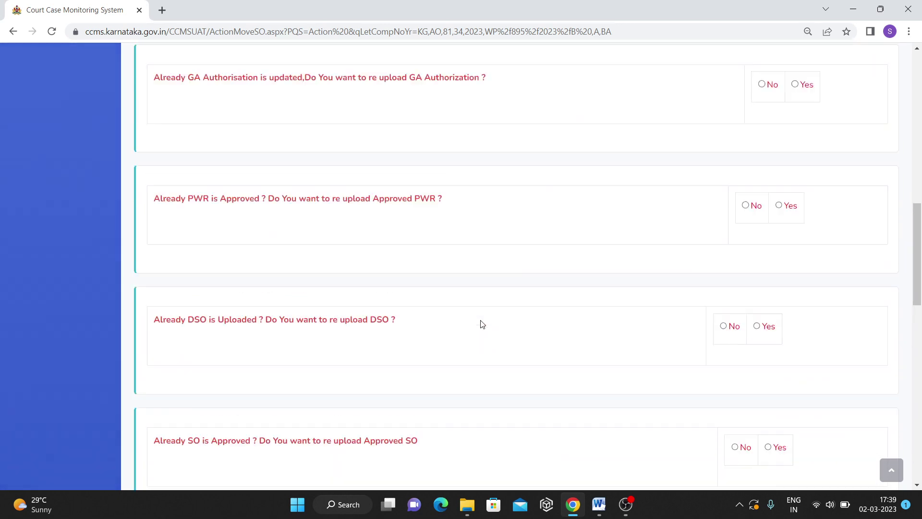
{"action": "scroll", "coordinate": [482, 324], "scroll_direction": "up", "scroll_amount": 2}
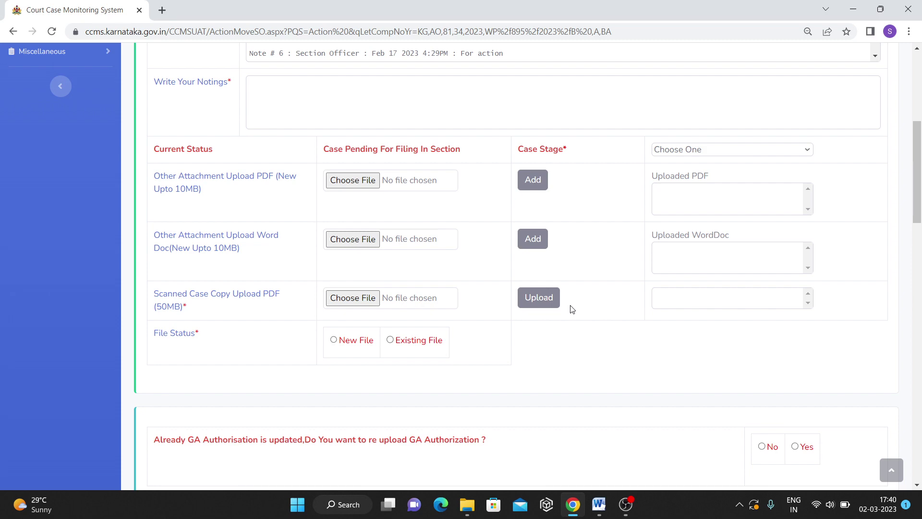
{"action": "scroll", "coordinate": [572, 309], "scroll_direction": "up", "scroll_amount": 6}
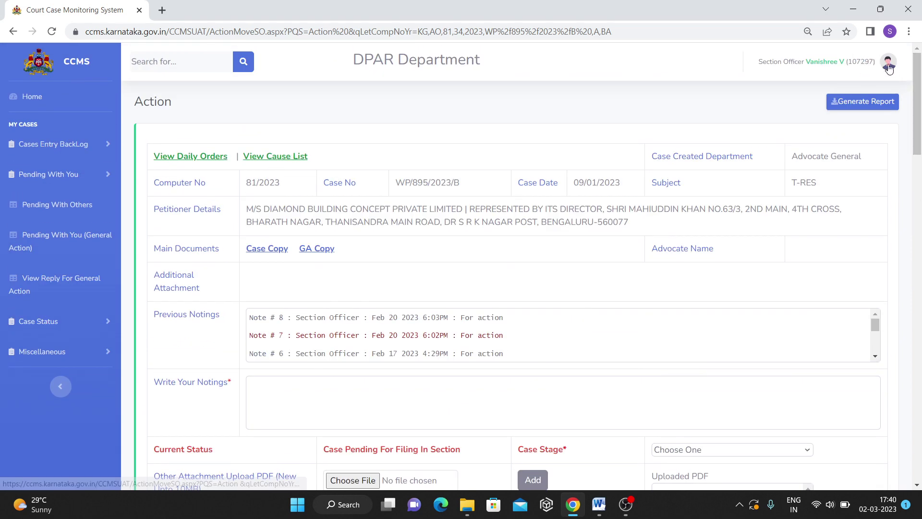
Log out from the profile menu and confirm in the Ready to Leave? dialog.
{"action": "left_click", "coordinate": [890, 71]}
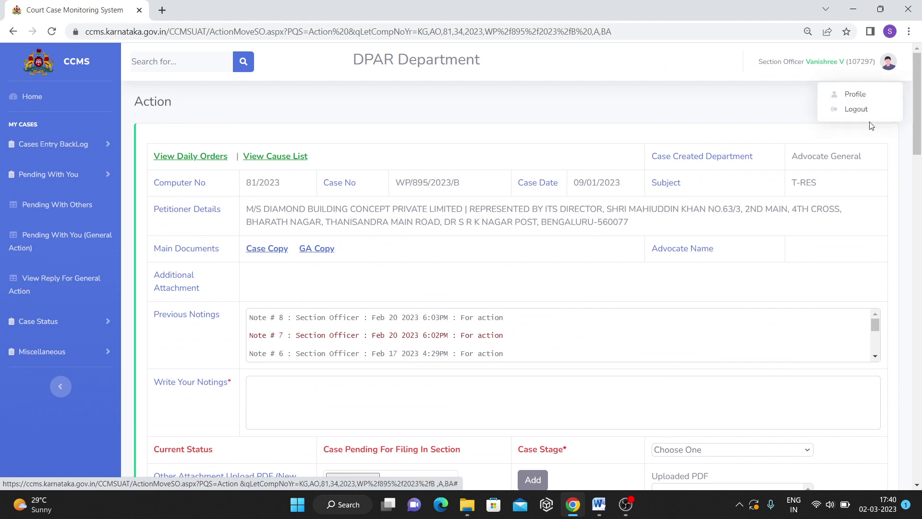
{"action": "left_click", "coordinate": [857, 110]}
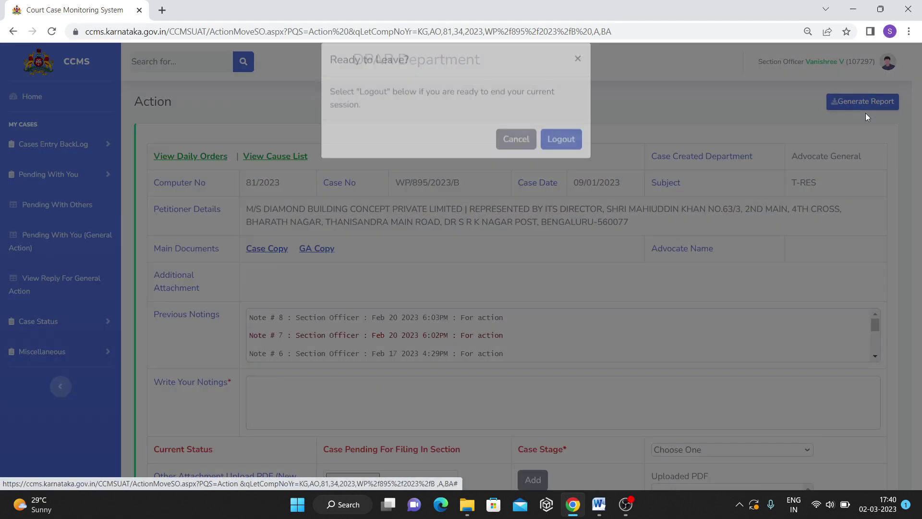
{"action": "left_click", "coordinate": [547, 165]}
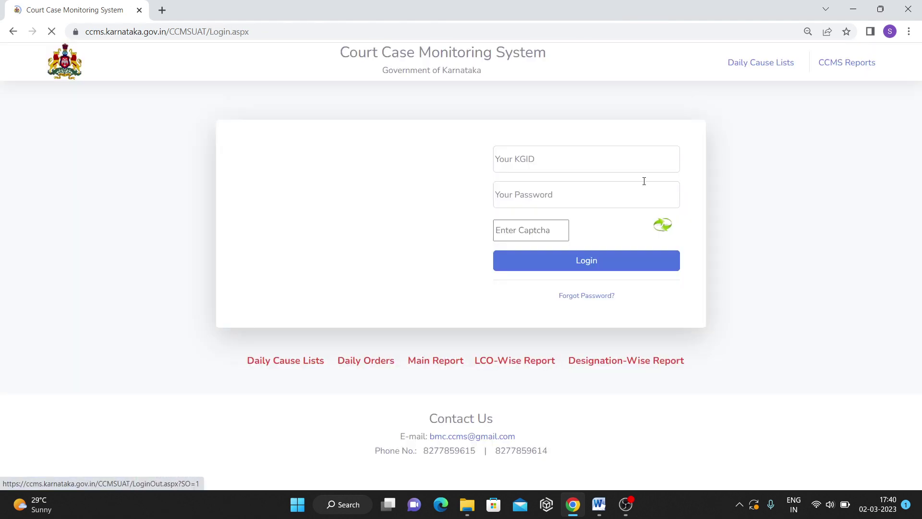
{"action": "left_click", "coordinate": [740, 505]}
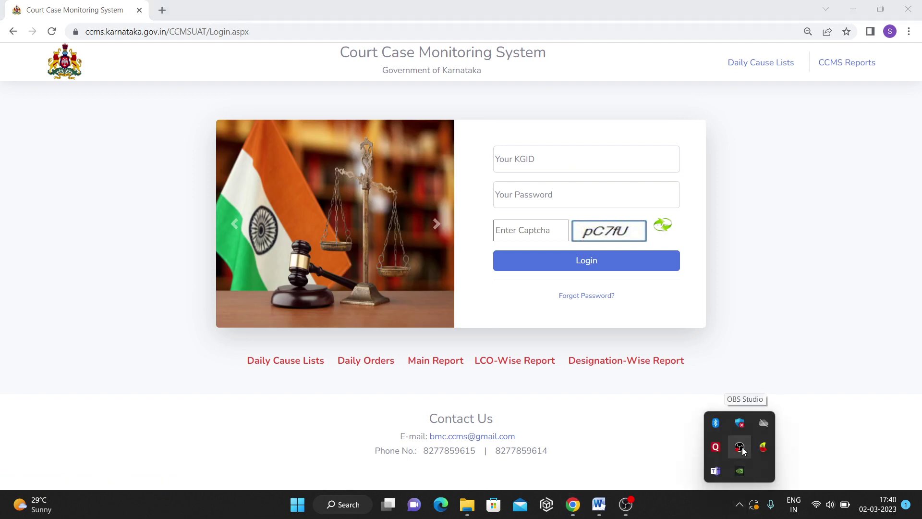